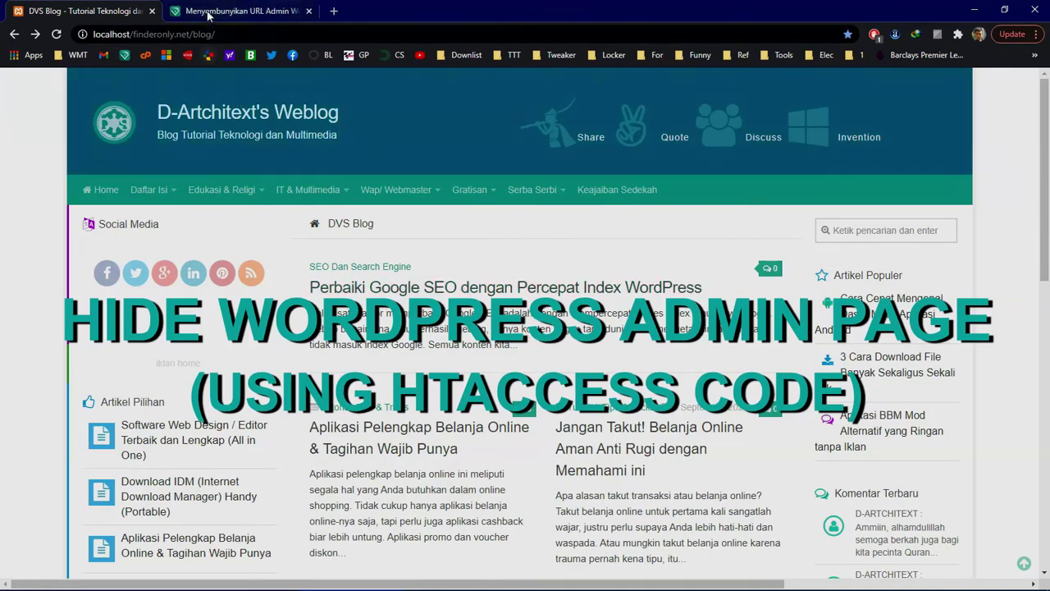
# Step: Look over the admin-hide code in the htaccess article, then return to the DVS Blog home page
pyautogui.click(234, 11)
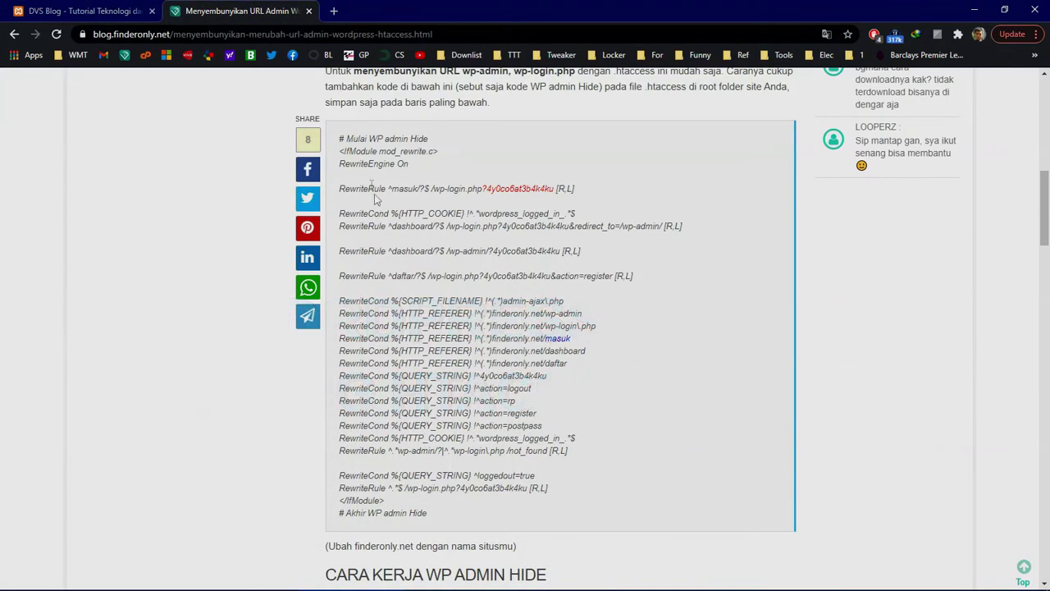
pyautogui.moveTo(339, 139); pyautogui.dragTo(514, 438)
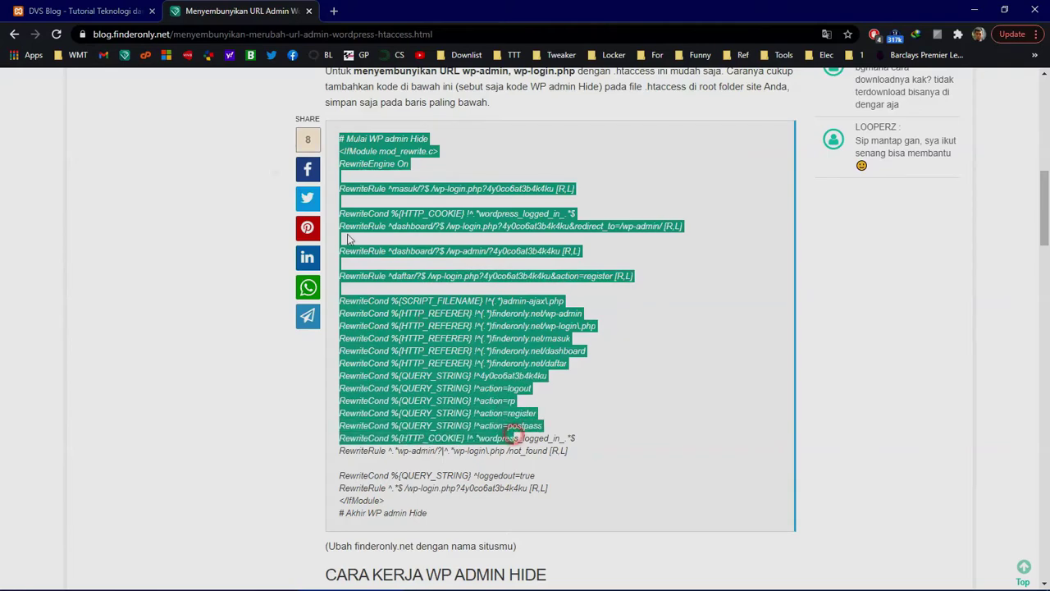
pyautogui.click(74, 10)
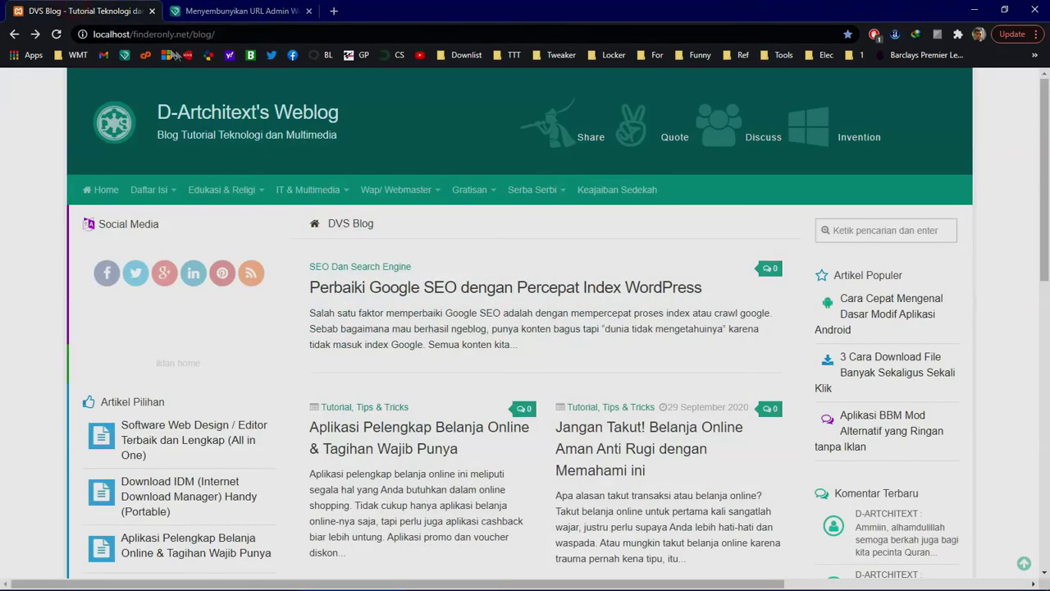
# Step: Change the address to localhost/finderonly.net/blog/wp-login.php and load the login page
pyautogui.click(127, 33)
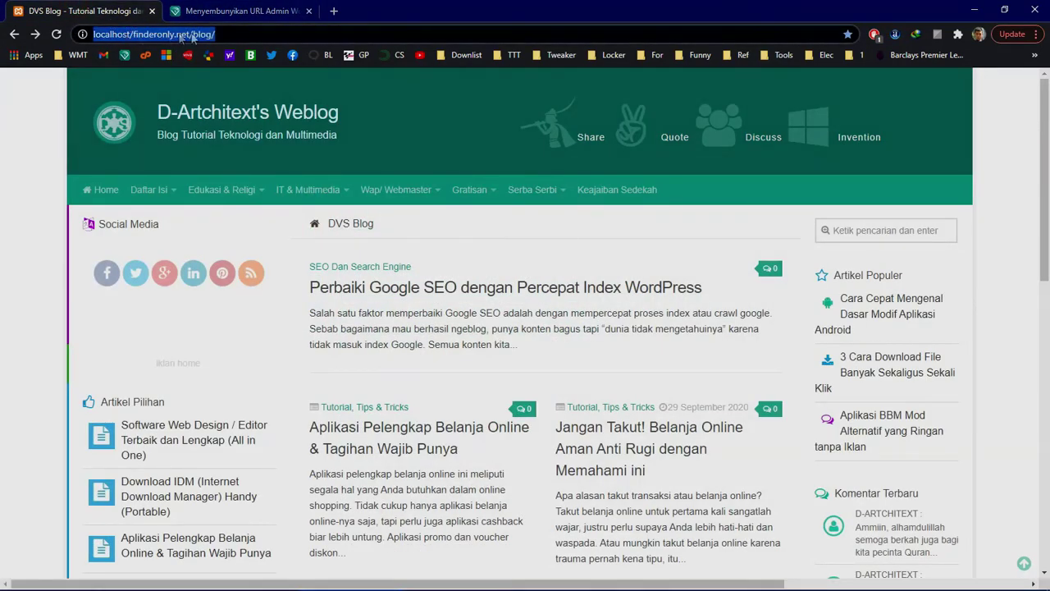
pyautogui.click(247, 31)
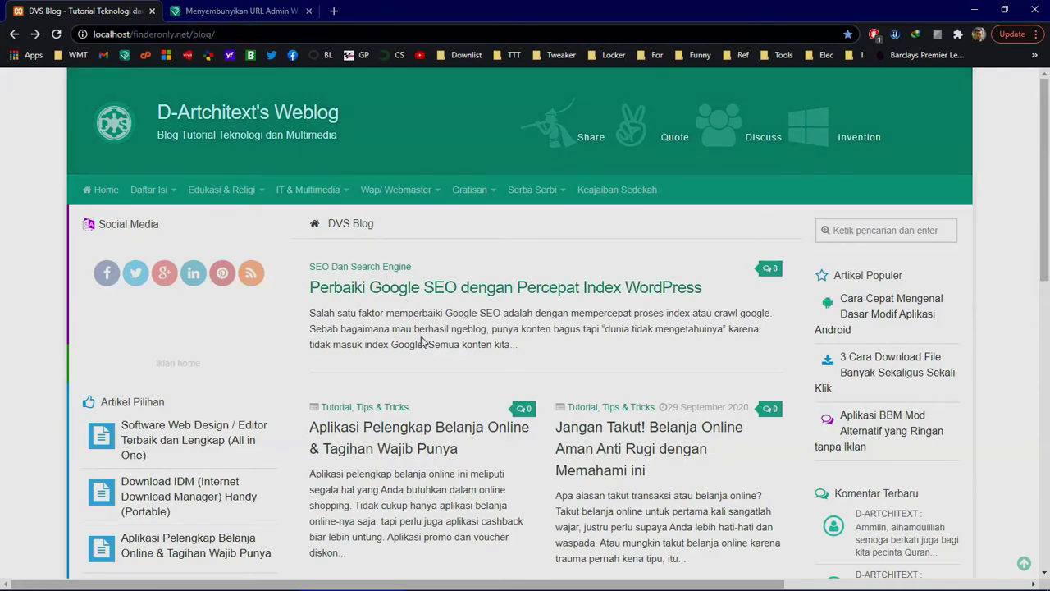
pyautogui.click(226, 34)
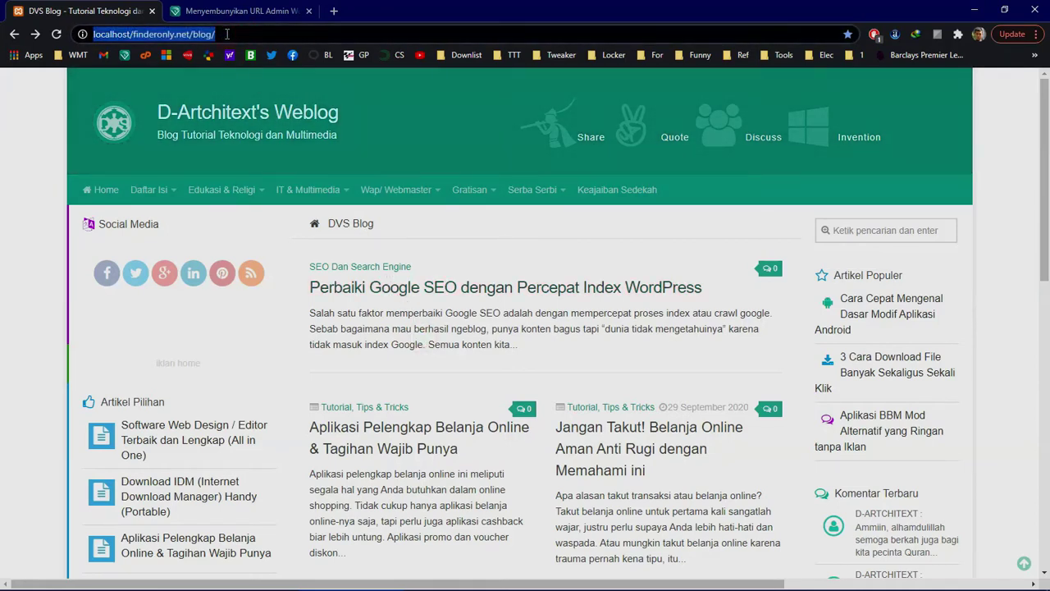
pyautogui.click(226, 33)
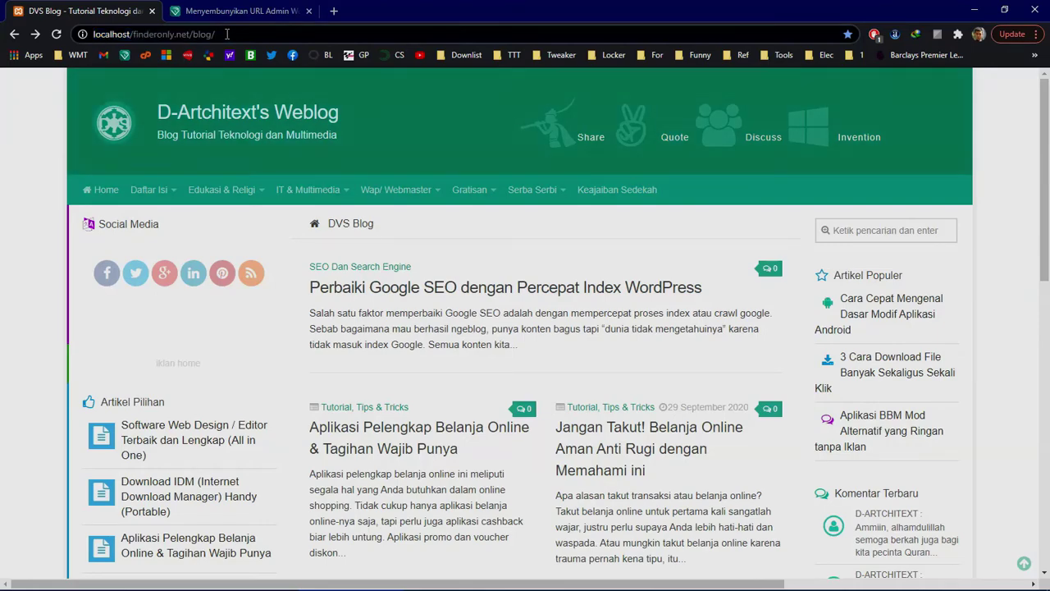
pyautogui.write('wp-admin')
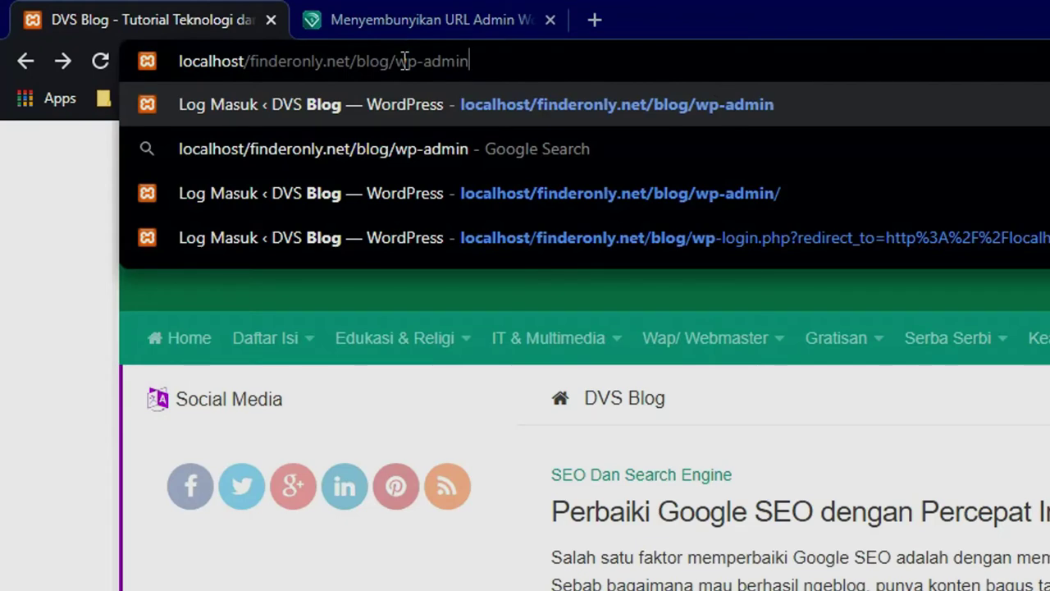
pyautogui.press('BackSpace')
pyautogui.press('BackSpace')
pyautogui.press('BackSpace')
pyautogui.press('BackSpace')
pyautogui.press('BackSpace')
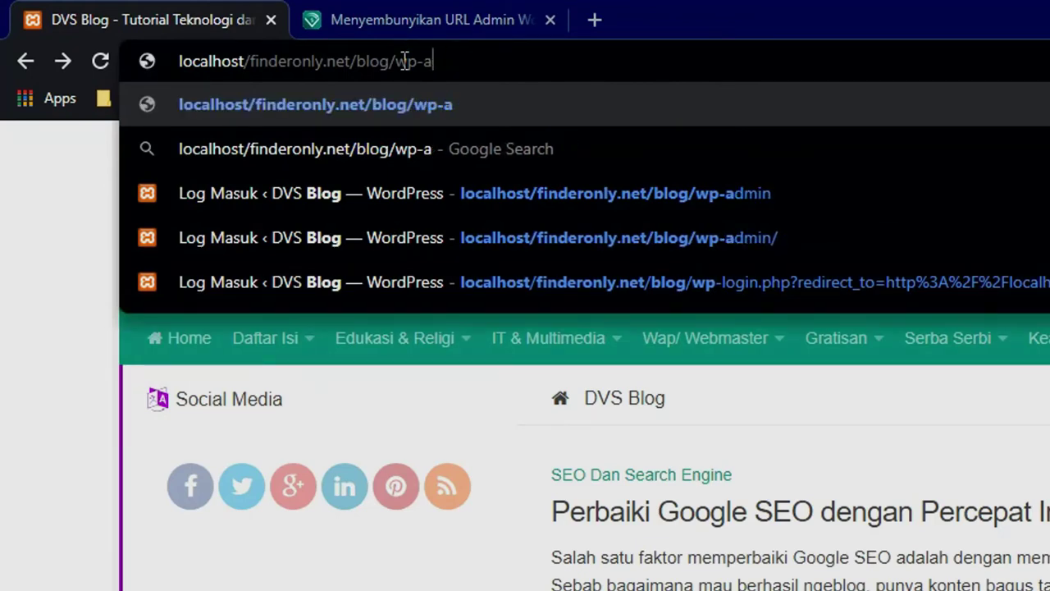
pyautogui.write('logi')
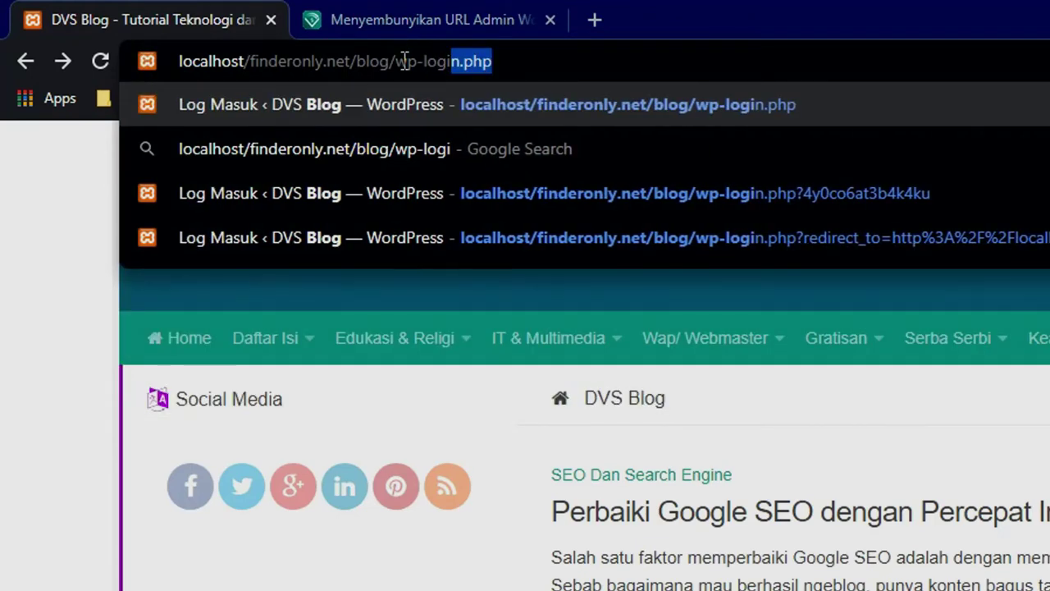
pyautogui.press('Return')
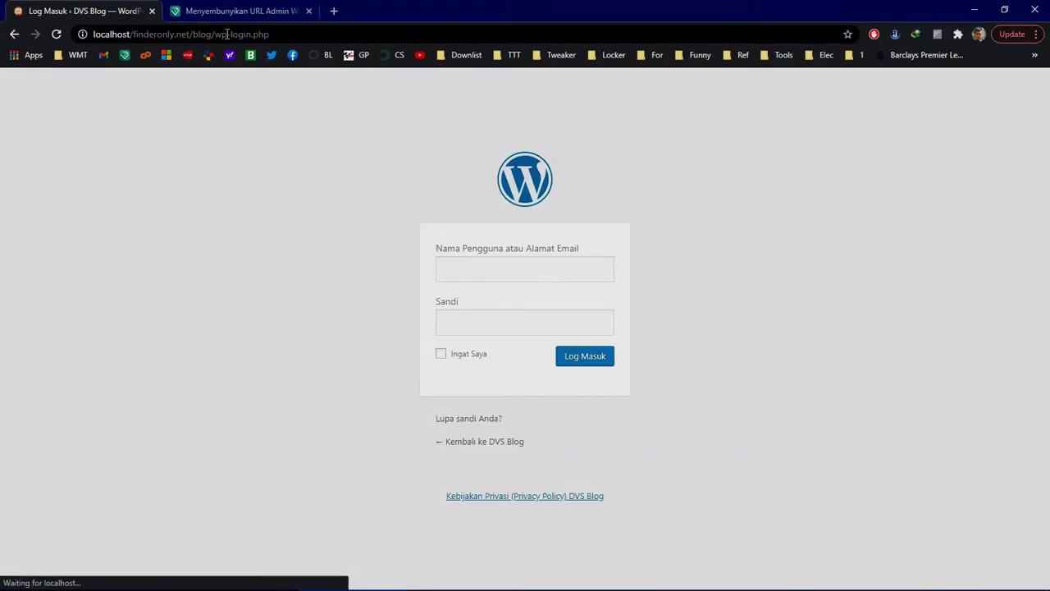
pyautogui.click(760, 318)
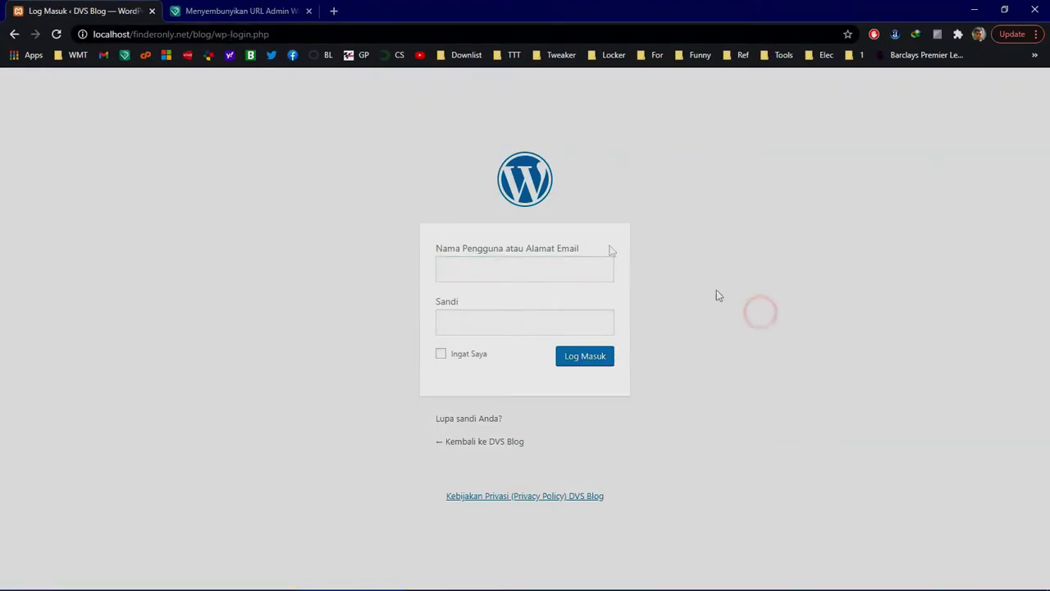
pyautogui.moveTo(399, 132); pyautogui.dragTo(697, 415)
pyautogui.click(696, 414)
pyautogui.click(228, 33)
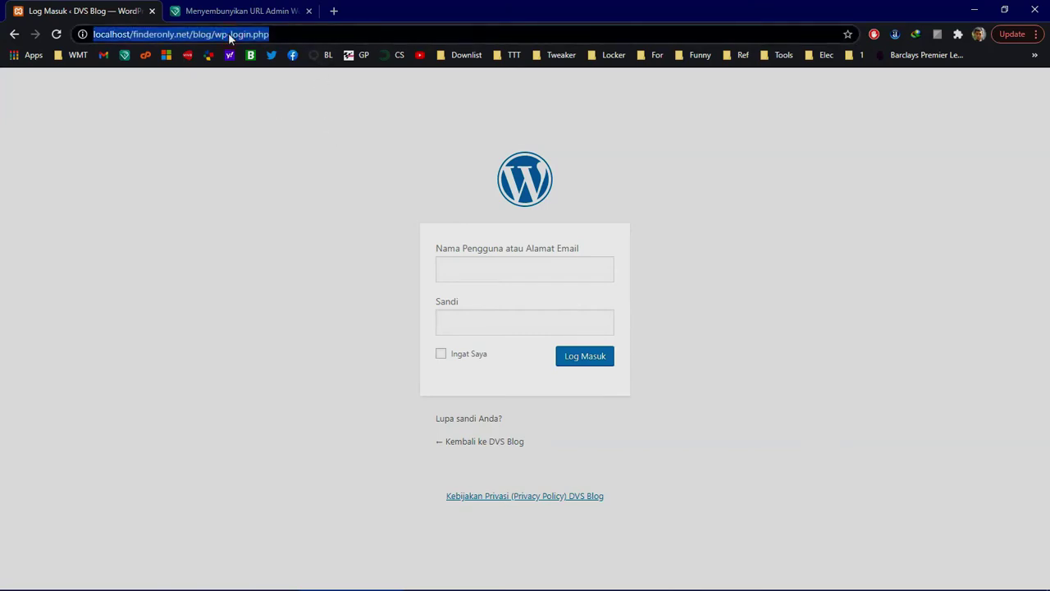
pyautogui.click(275, 34)
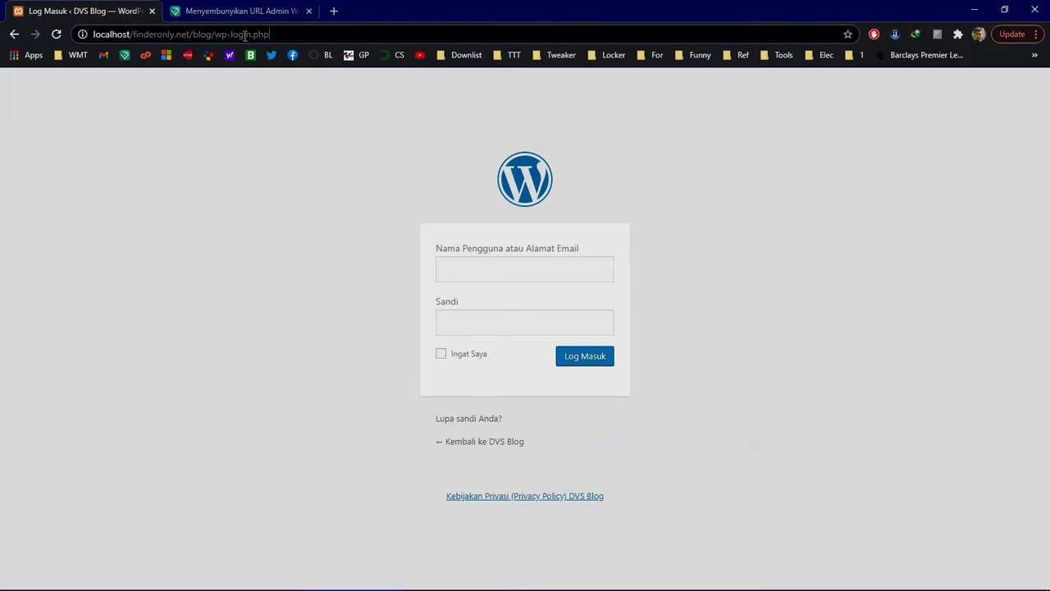
pyautogui.click(308, 283)
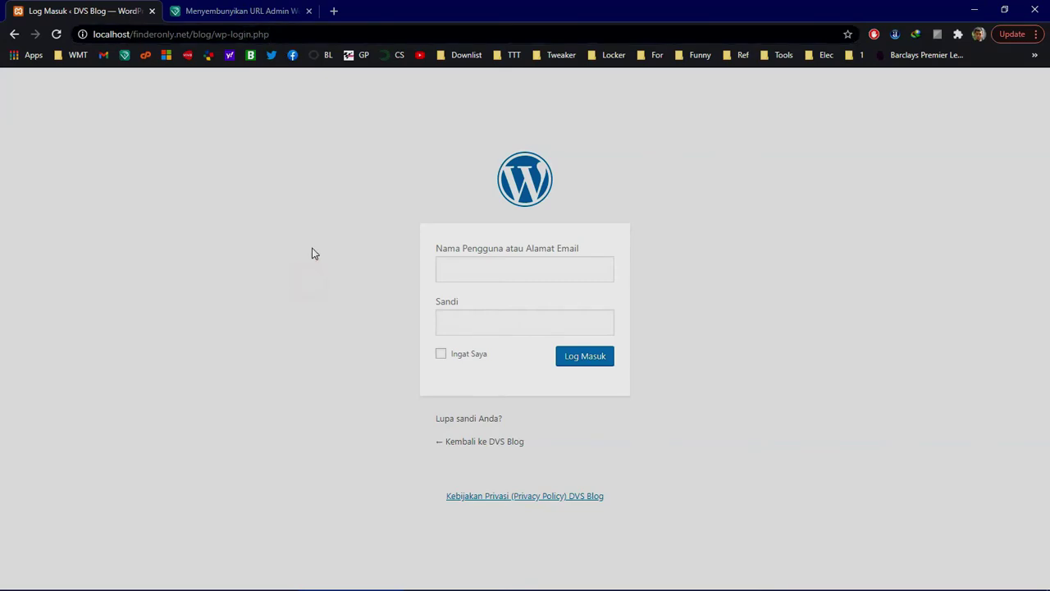
pyautogui.click(223, 10)
# Step: Copy the full code block from '# Mulai WP admin Hide' onward, then move to File Explorer
pyautogui.click(647, 310)
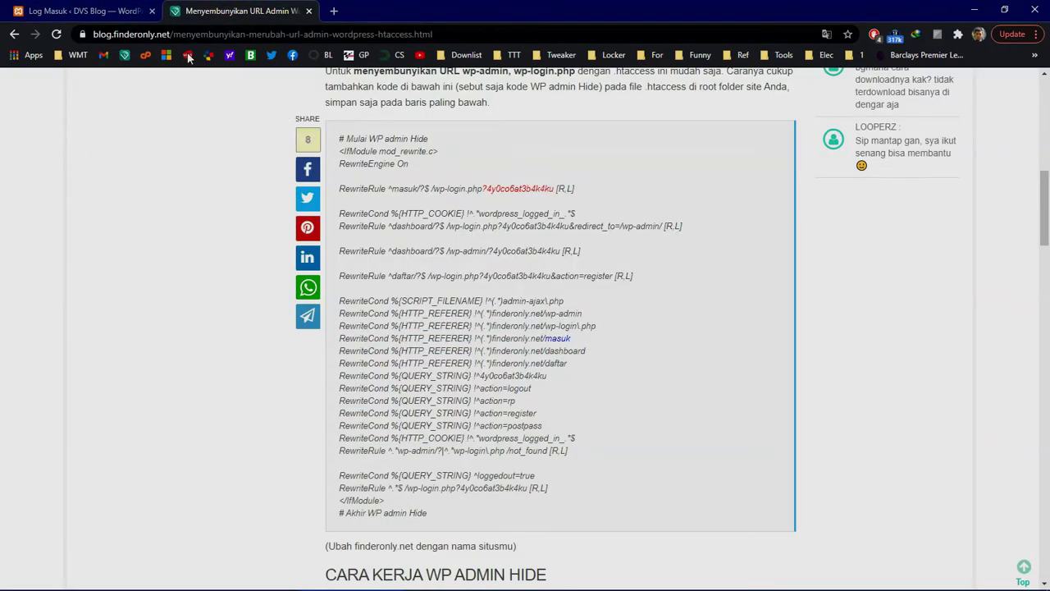
pyautogui.click(551, 310)
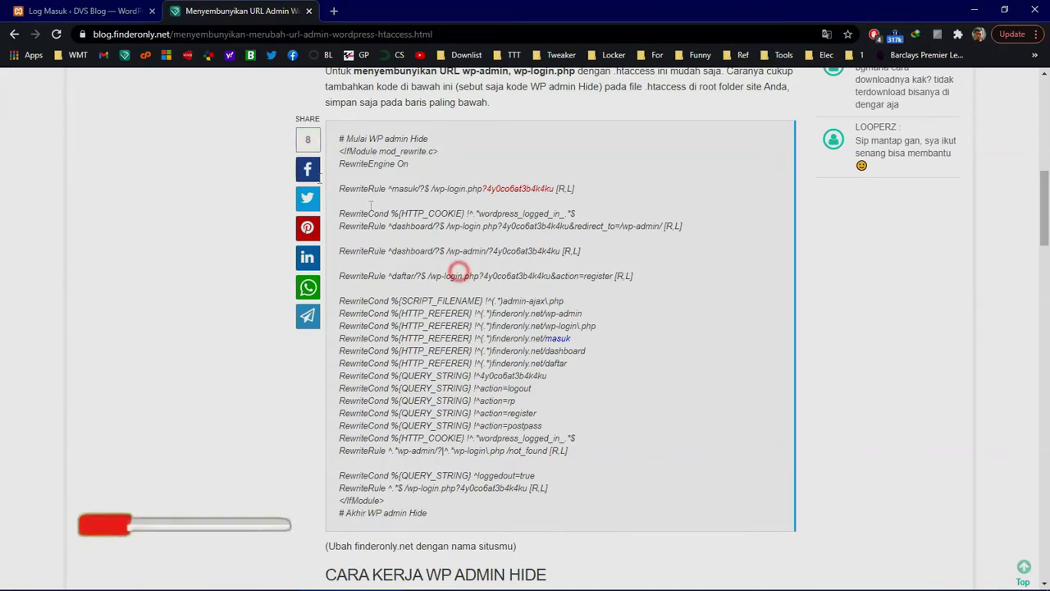
pyautogui.moveTo(341, 138); pyautogui.dragTo(441, 512)
pyautogui.click(466, 326)
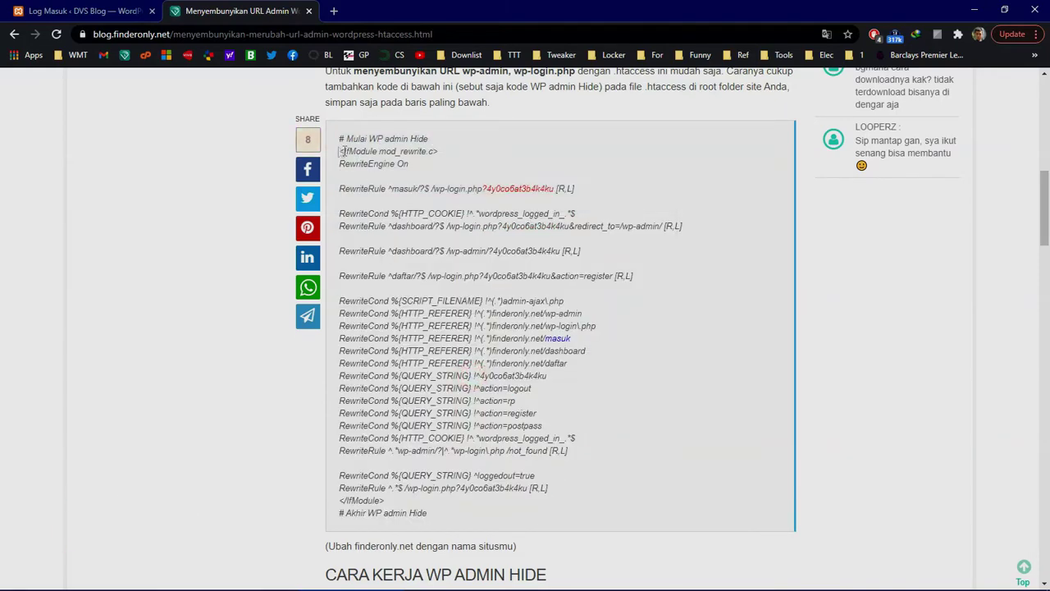
pyautogui.moveTo(339, 138); pyautogui.dragTo(468, 518)
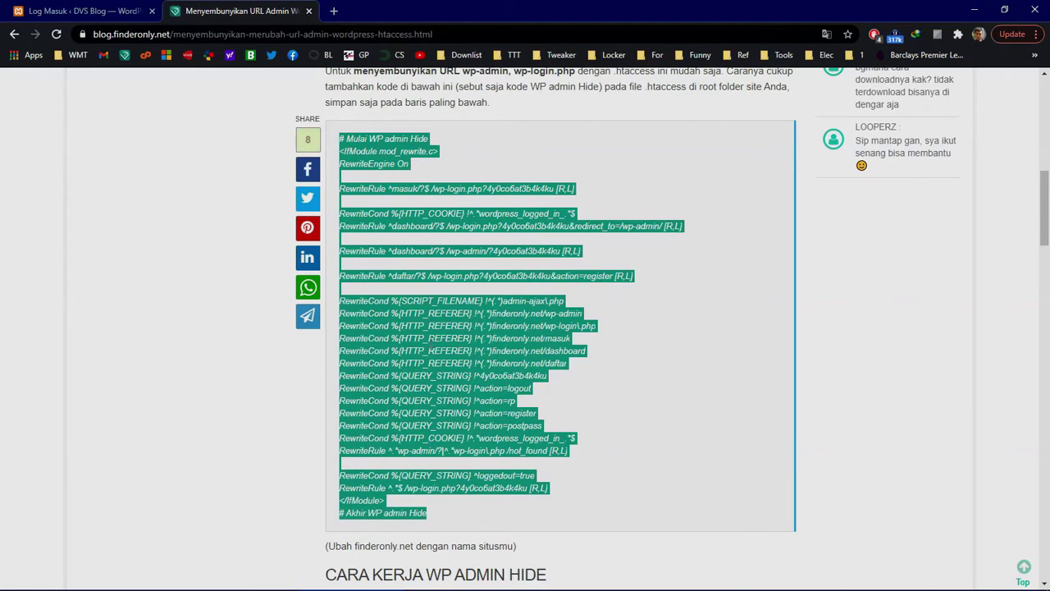
pyautogui.rightClick(421, 330)
pyautogui.click(456, 347)
pyautogui.click(408, 471)
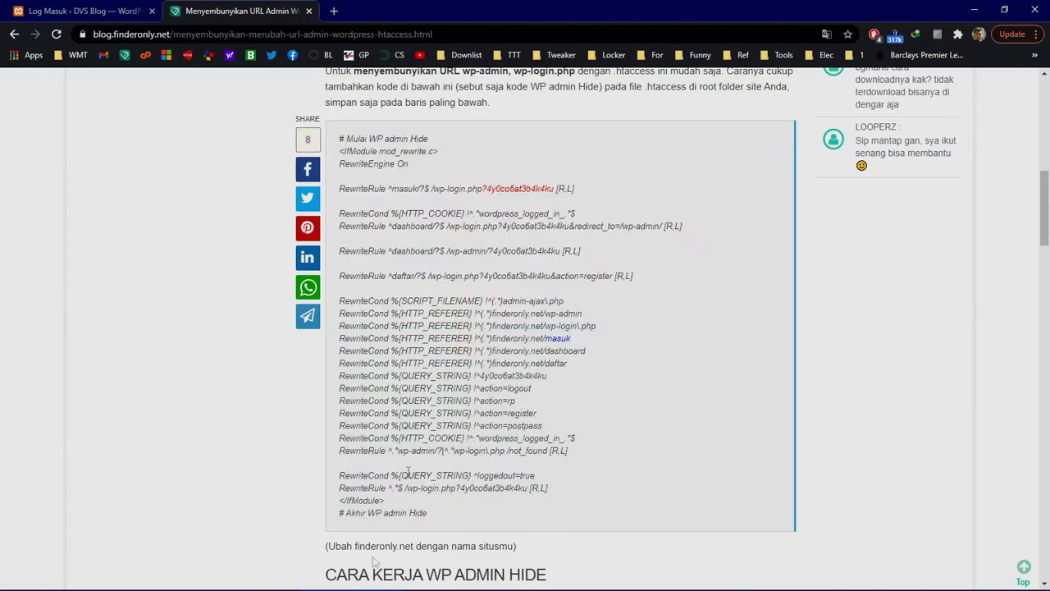
pyautogui.click(144, 579)
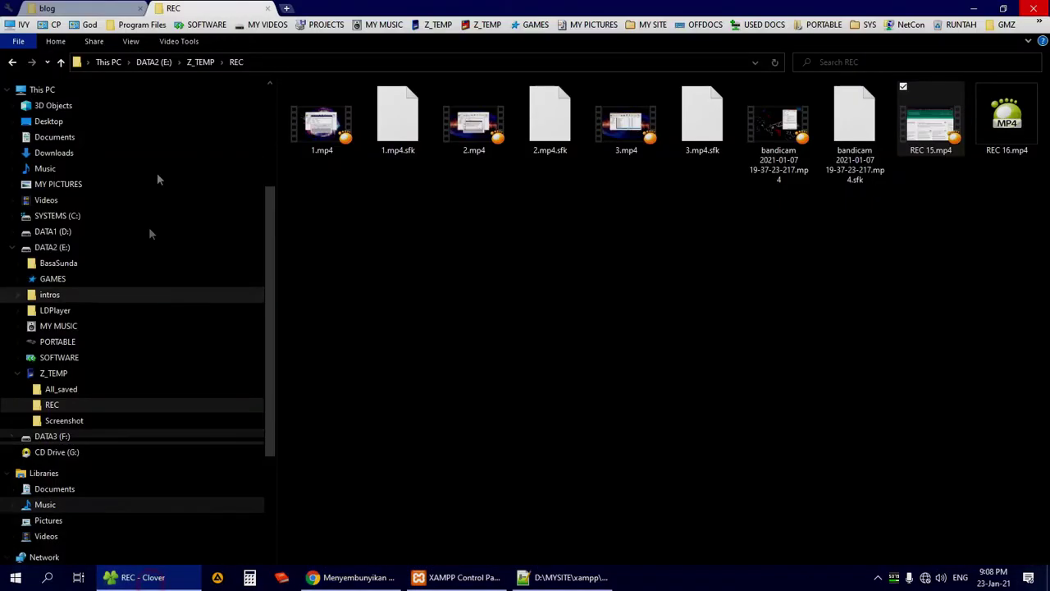
# Step: Open the blog folder's .htaccess file from xampp\htdocs\finderonly.net in Notepad++
pyautogui.click(56, 7)
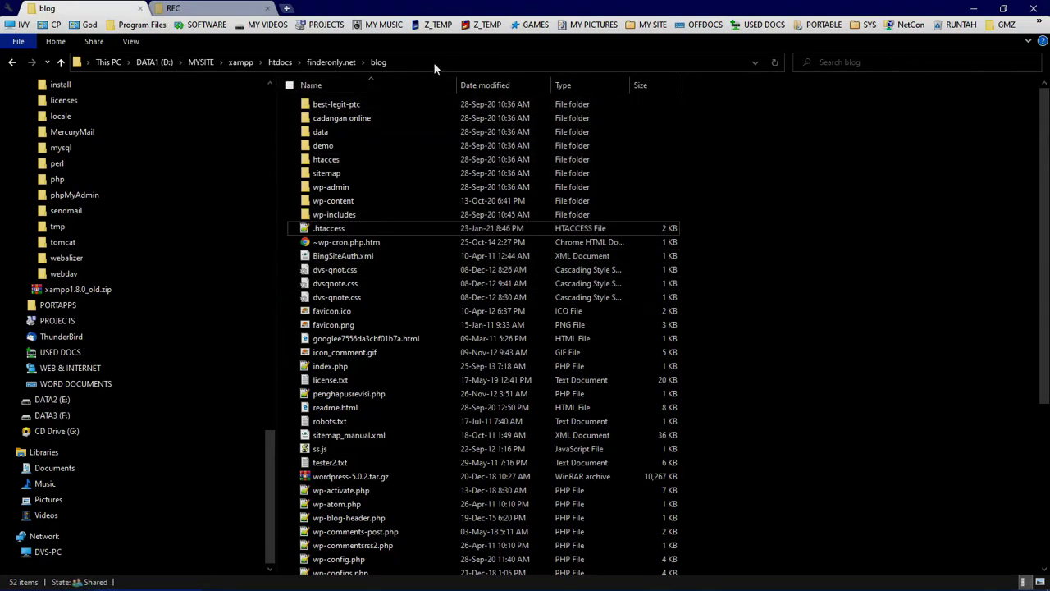
pyautogui.click(437, 297)
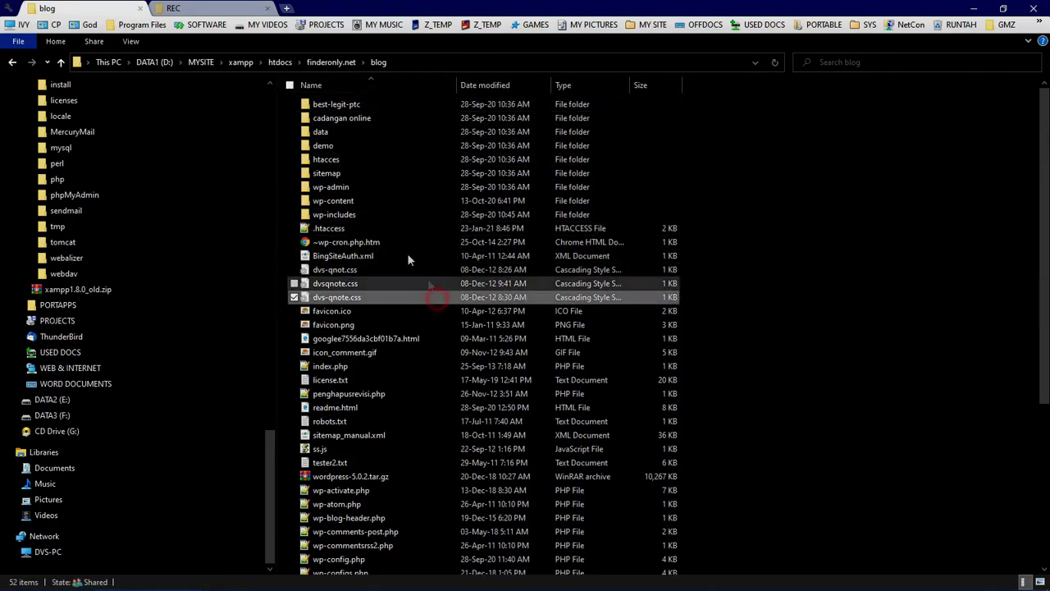
pyautogui.click(324, 231)
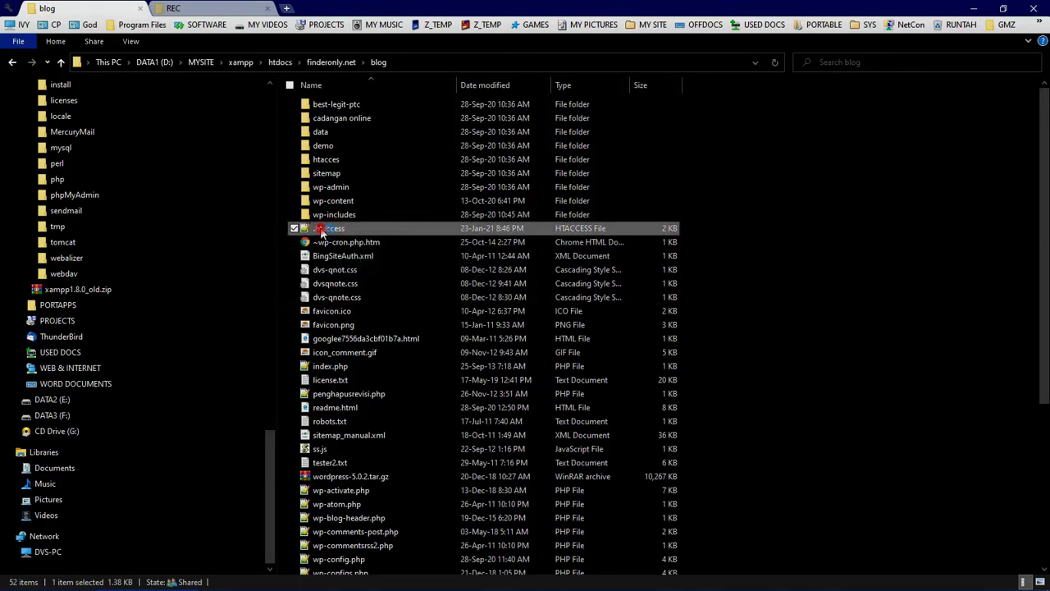
pyautogui.doubleClick(321, 231)
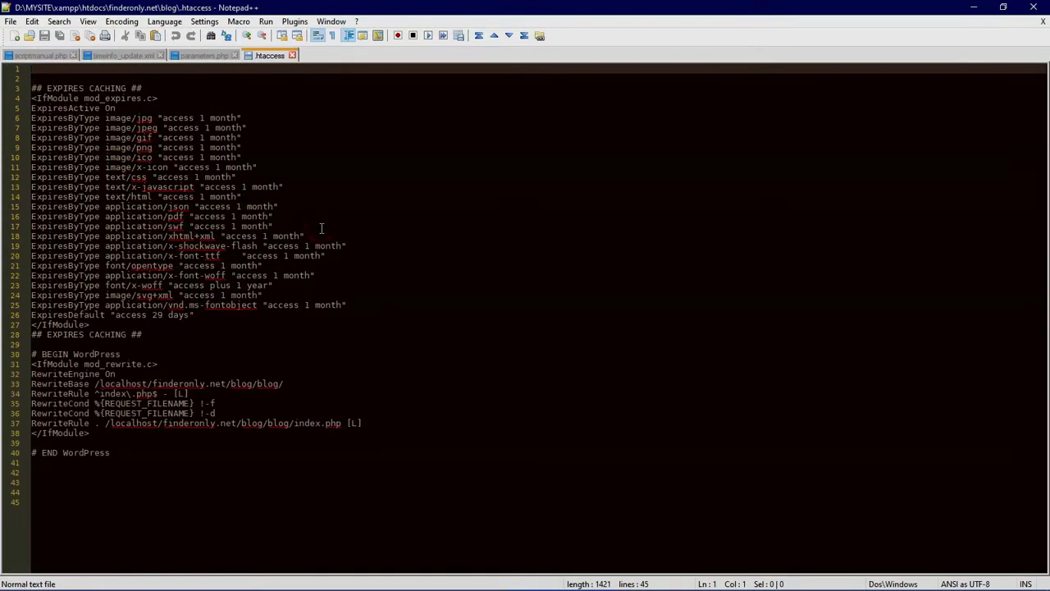
# Step: Paste the copied admin-hide rules on empty line 43 of .htaccess and save the file
pyautogui.click(53, 482)
pyautogui.rightClick(52, 480)
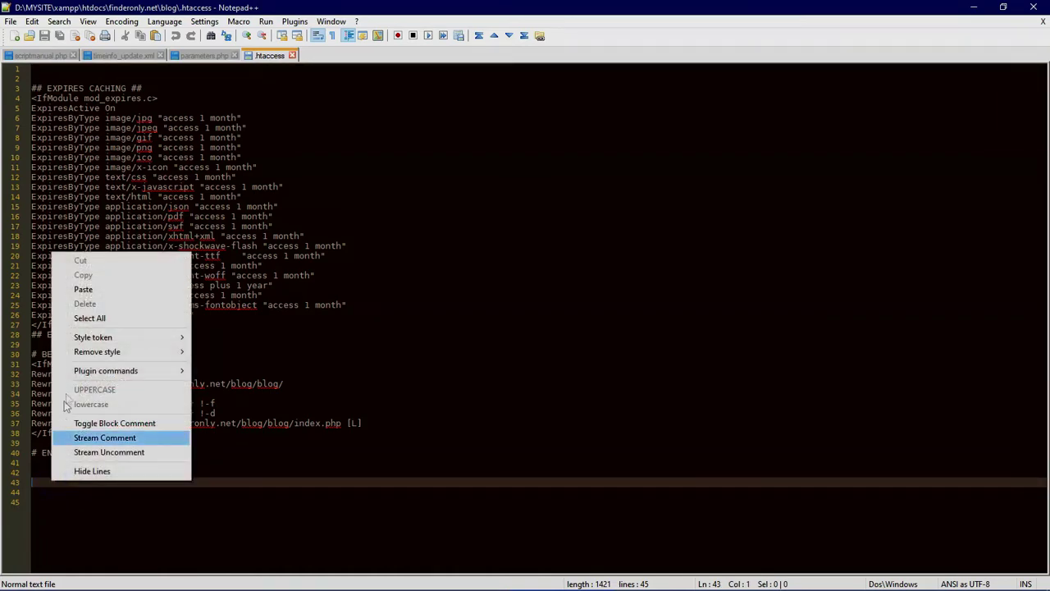
pyautogui.click(83, 291)
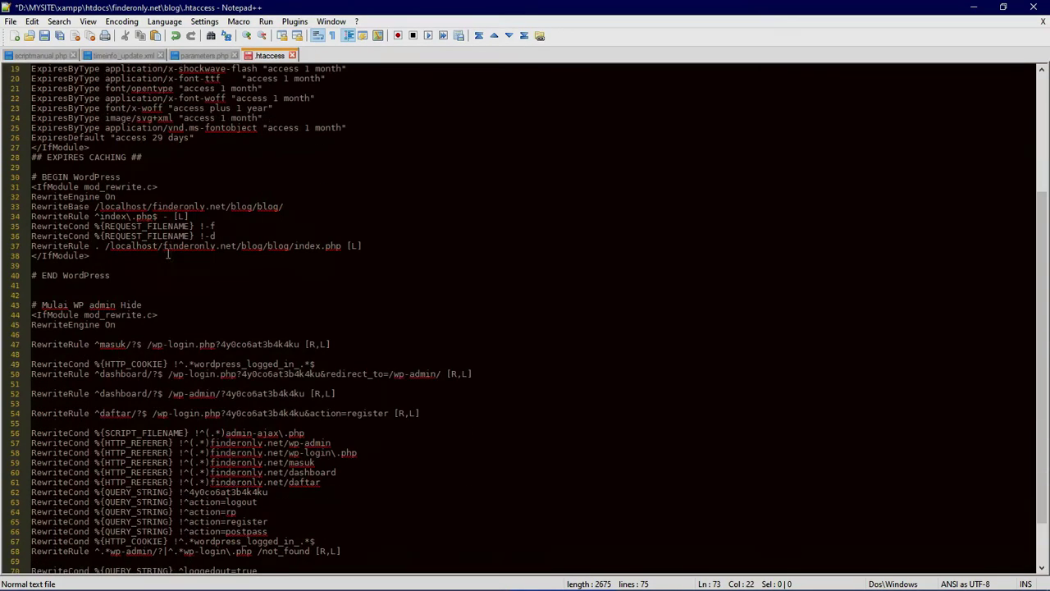
pyautogui.click(44, 35)
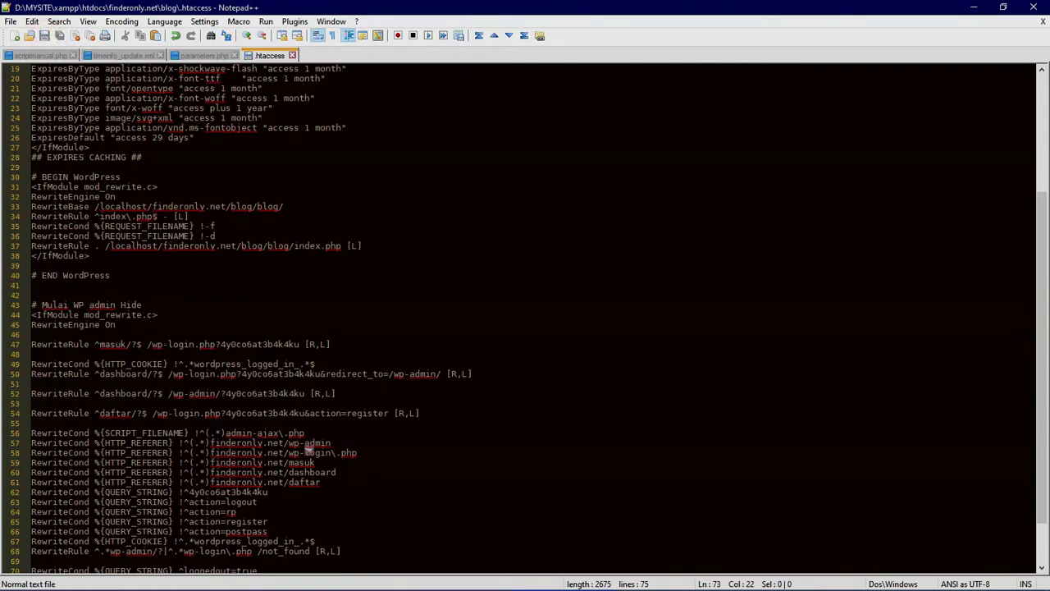
# Step: Reload wp-login.php in Chrome to confirm it now redirects to 404 Not Found at localhost/not_found
pyautogui.moveTo(449, 584)
pyautogui.click(354, 577)
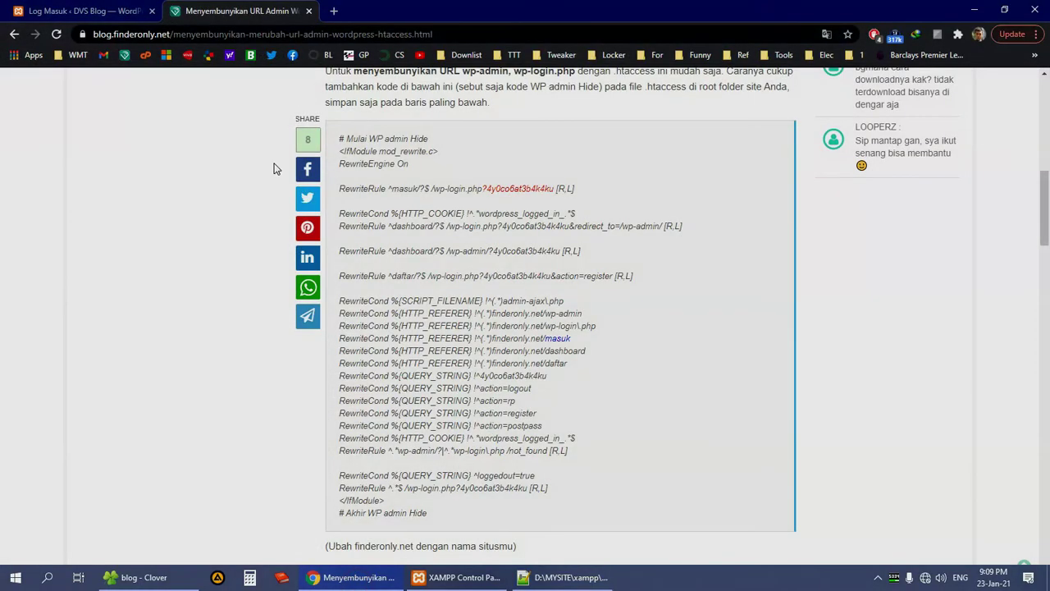
pyautogui.click(96, 10)
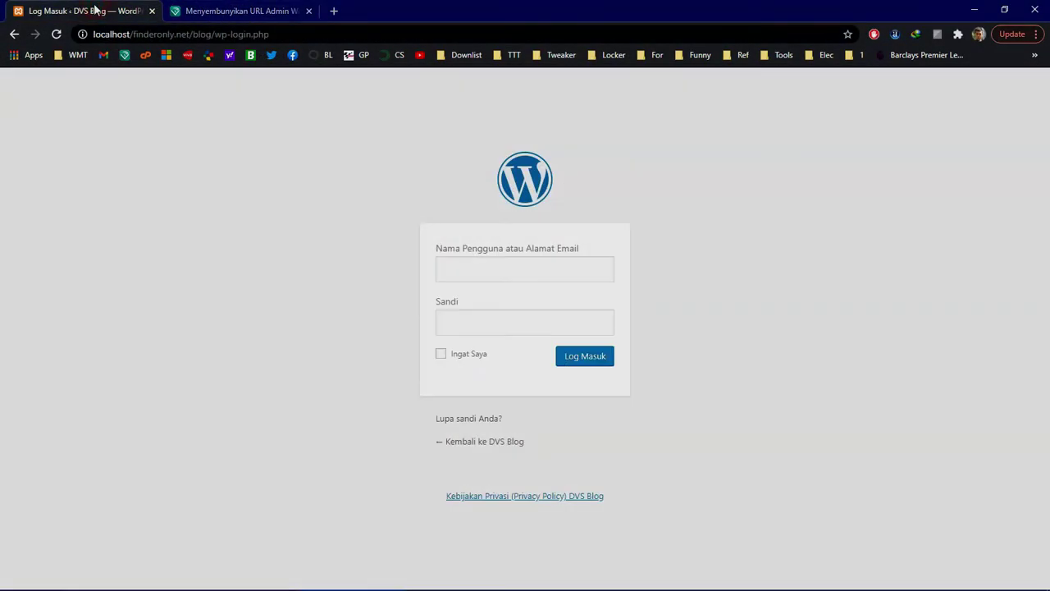
pyautogui.click(56, 34)
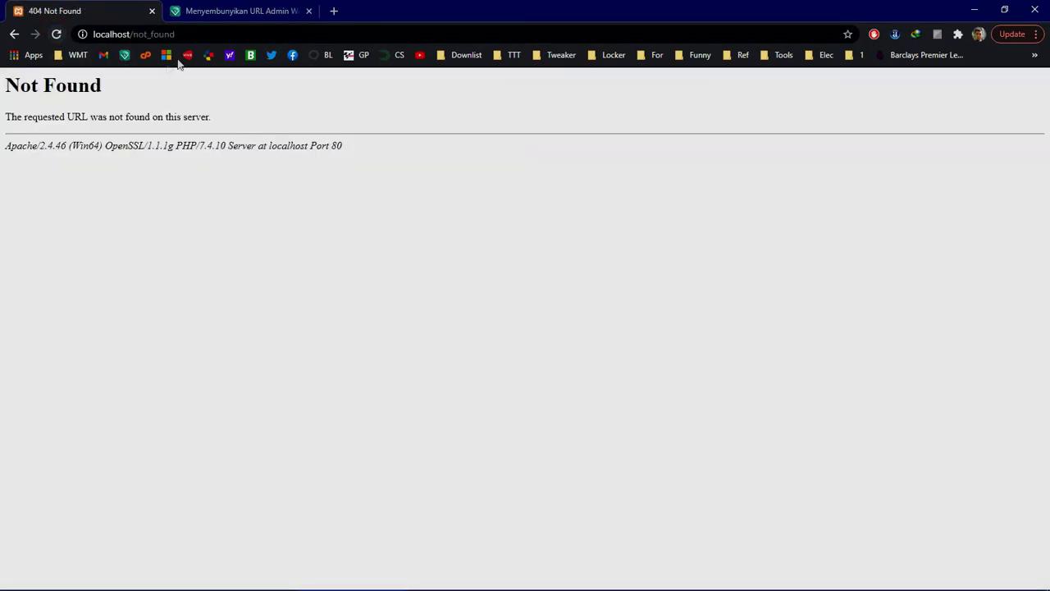
pyautogui.click(197, 35)
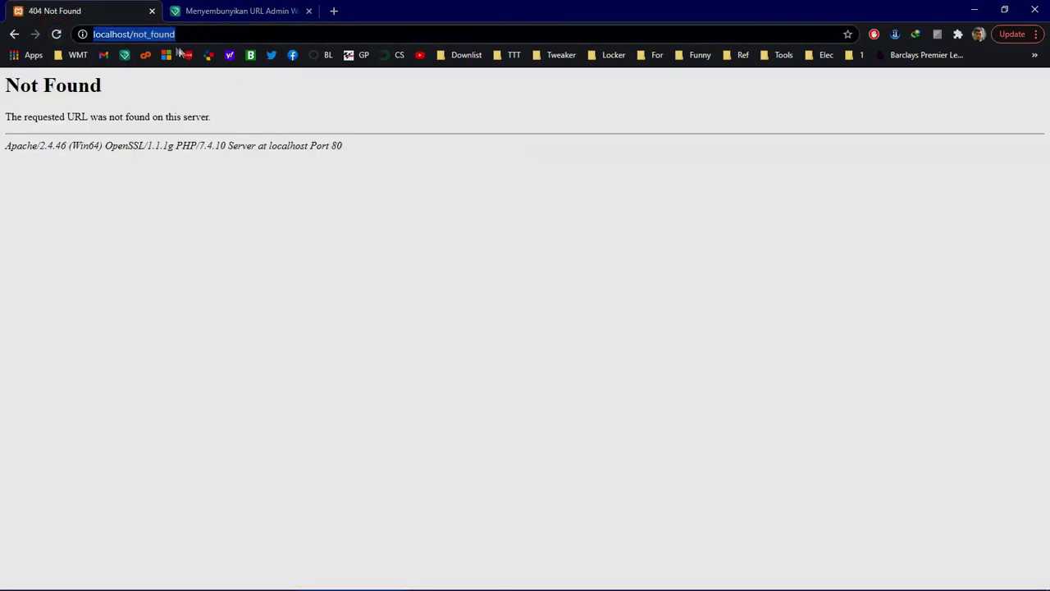
pyautogui.click(389, 364)
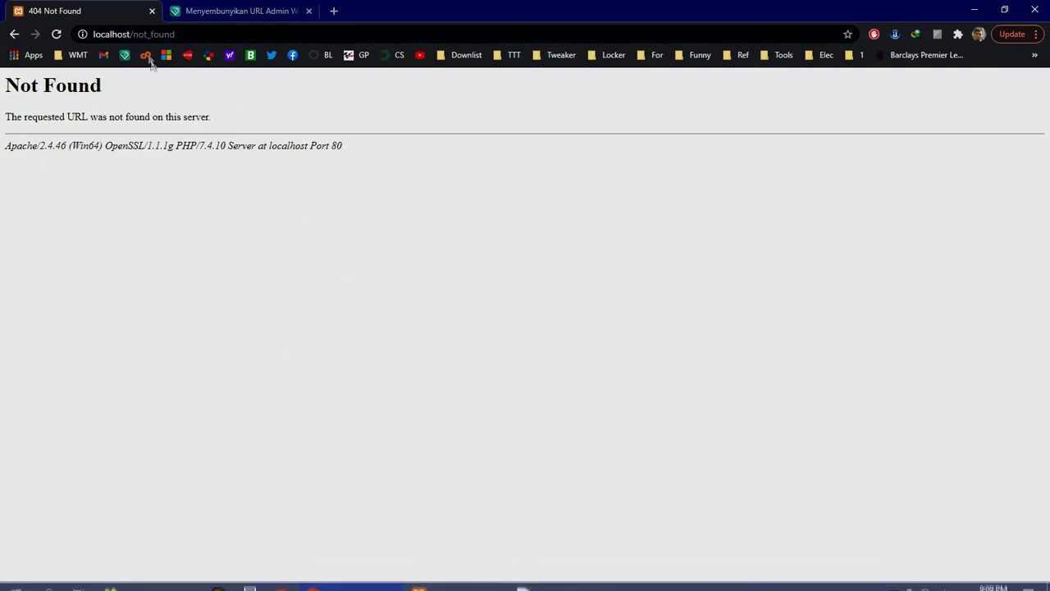
pyautogui.click(446, 438)
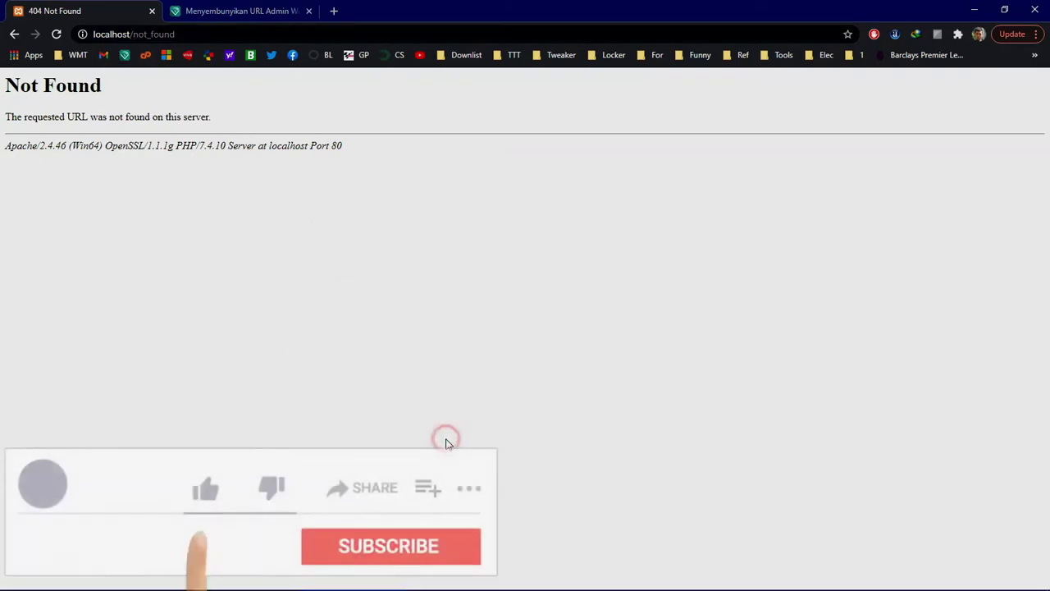
# Step: Copy the wp-login.php path with the secret code from the article's .htaccess code
pyautogui.click(224, 10)
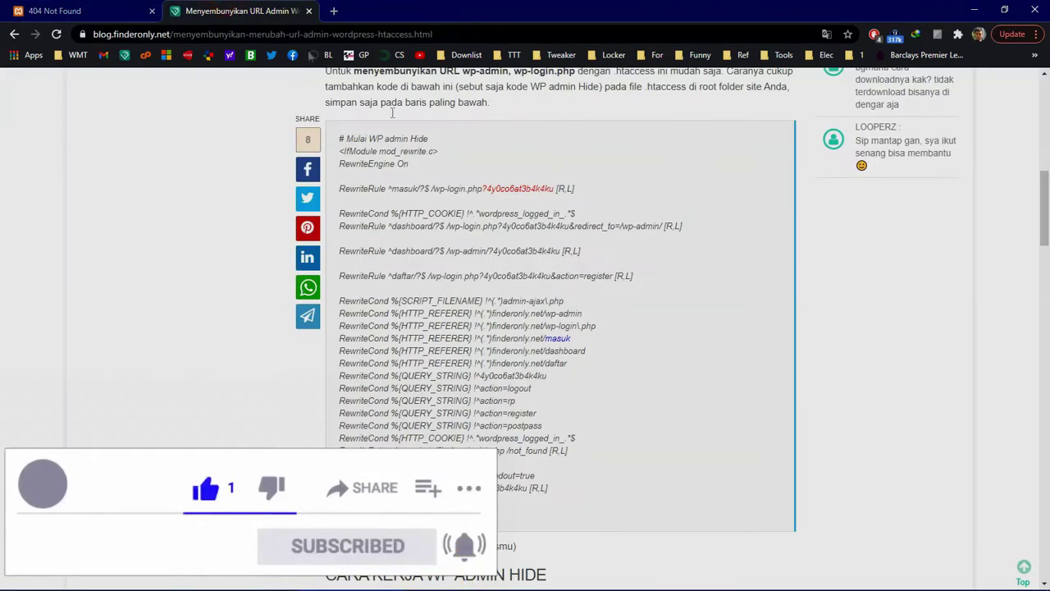
pyautogui.click(612, 310)
pyautogui.moveTo(430, 188); pyautogui.dragTo(555, 190)
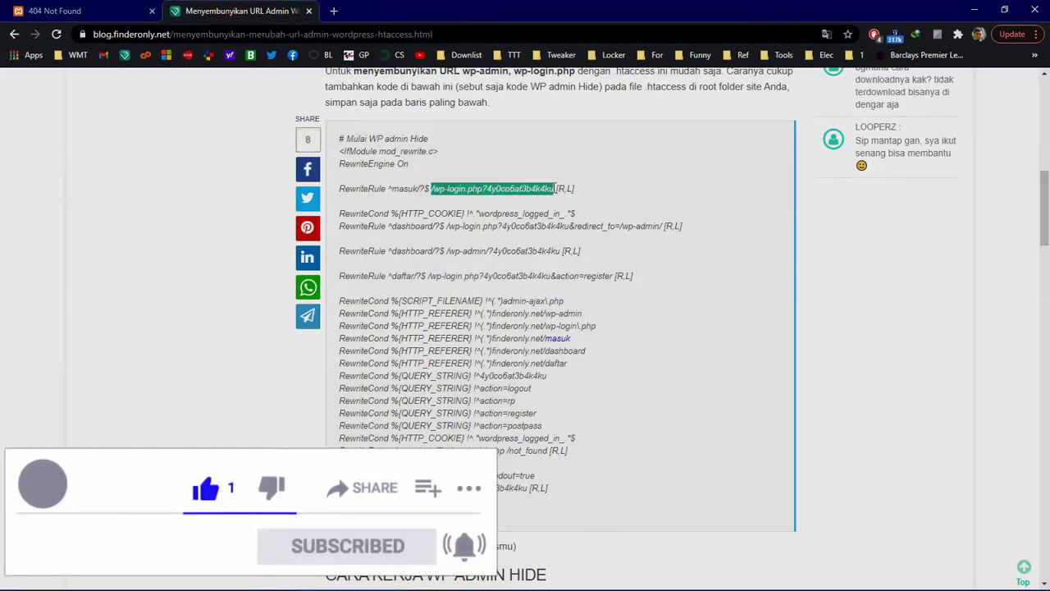
pyautogui.rightClick(534, 190)
pyautogui.click(558, 201)
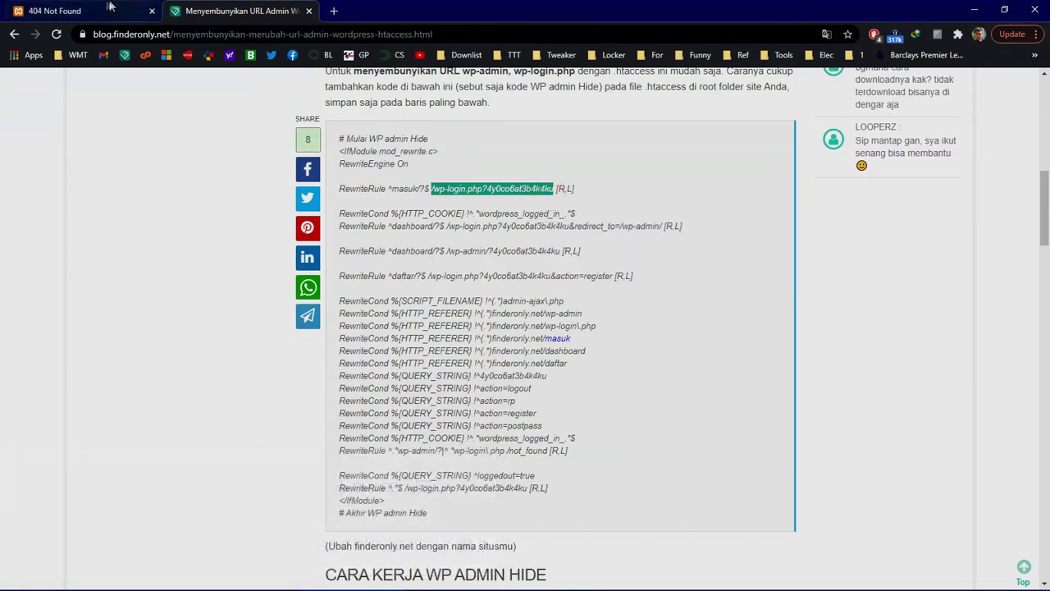
# Step: Replace not_found with finderonly.net/blog/ plus the copied path, remove the doubled slash, and load it
pyautogui.click(144, 11)
pyautogui.moveTo(134, 38); pyautogui.dragTo(310, 39)
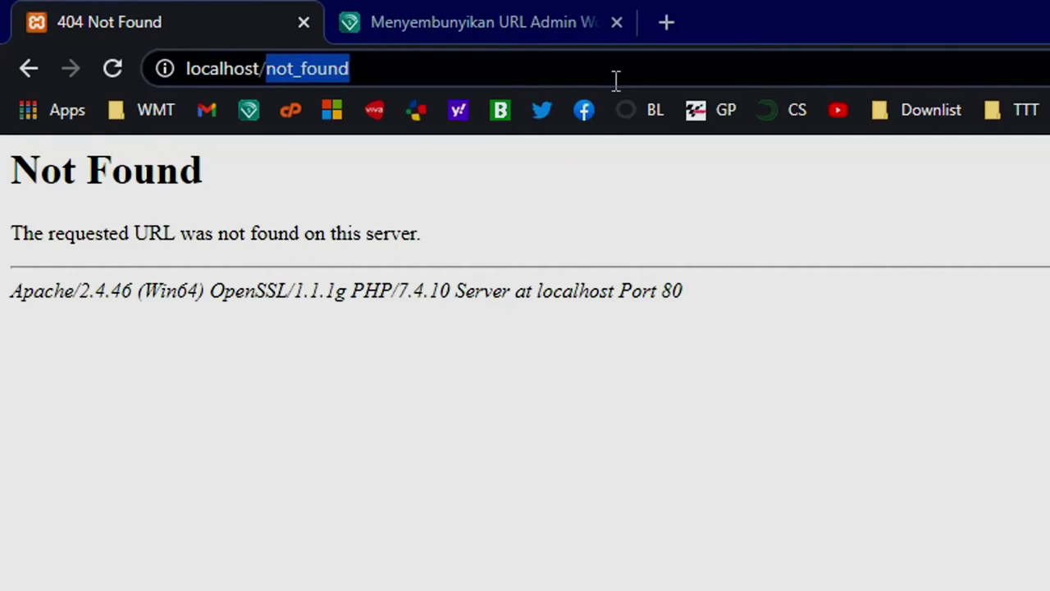
pyautogui.write('f')
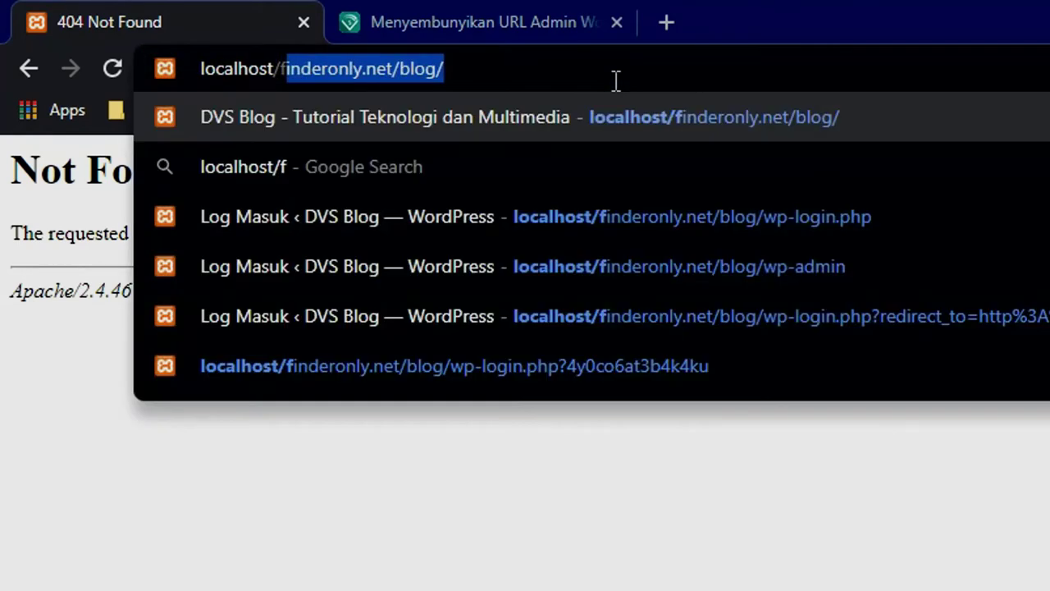
pyautogui.press('Right')
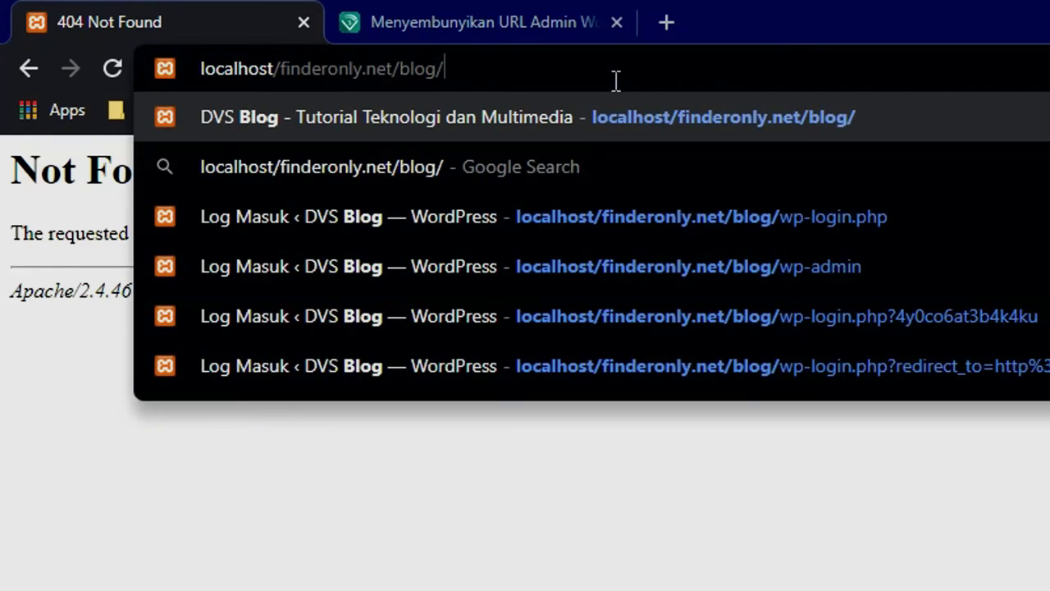
pyautogui.hotkey('ctrl', 'v')
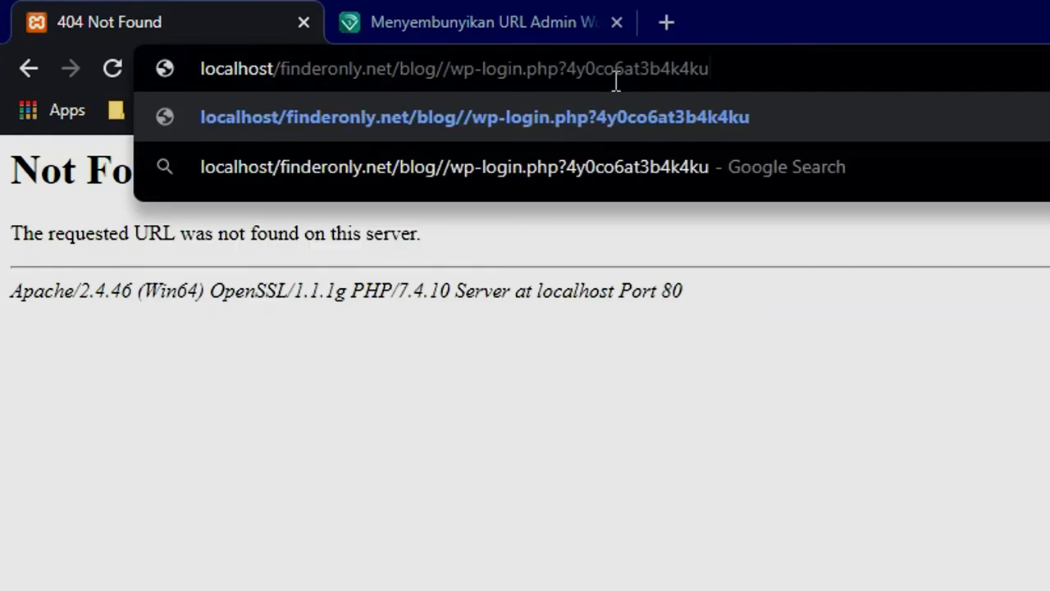
pyautogui.press('Left')
pyautogui.click(446, 53)
pyautogui.press('BackSpace')
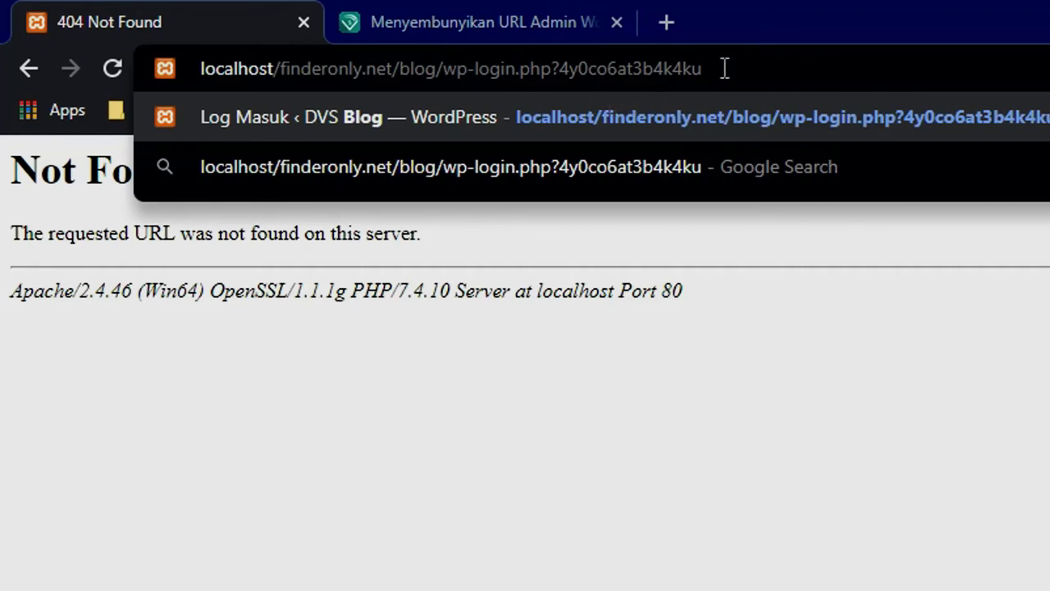
pyautogui.click(755, 63)
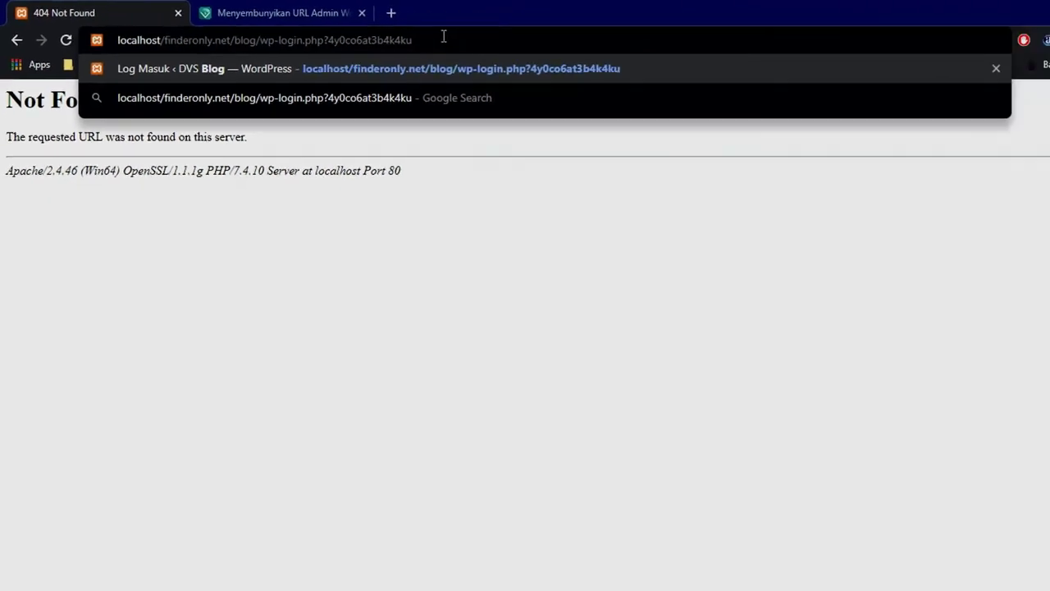
pyautogui.press('Return')
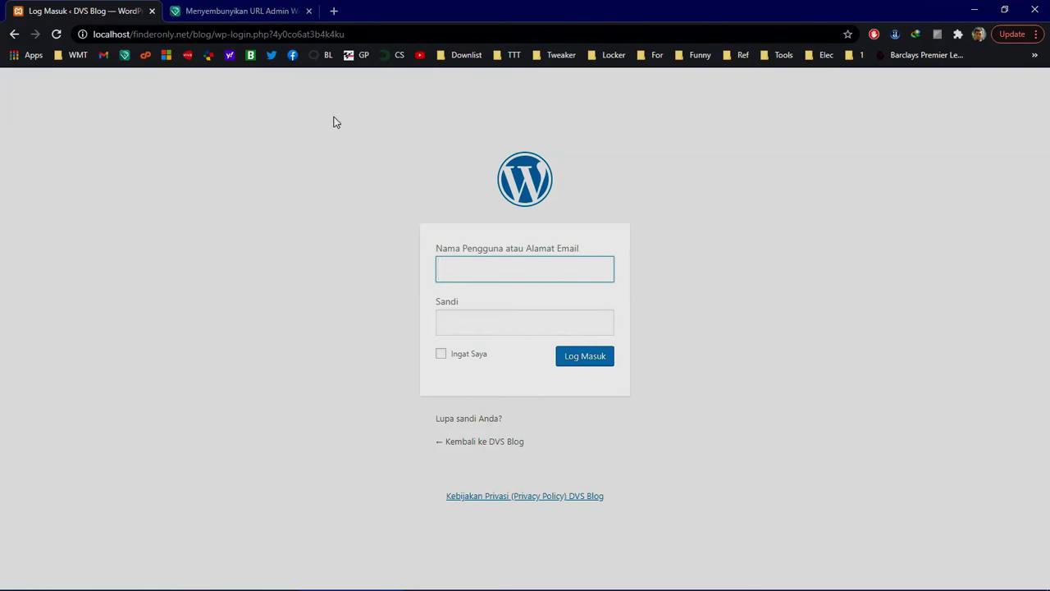
pyautogui.click(370, 161)
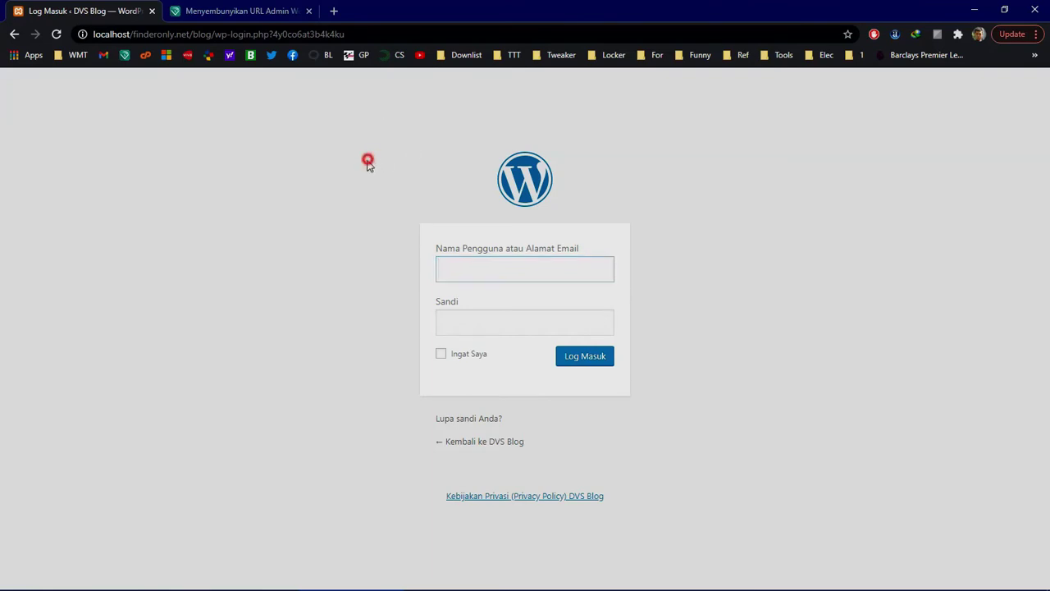
pyautogui.click(373, 33)
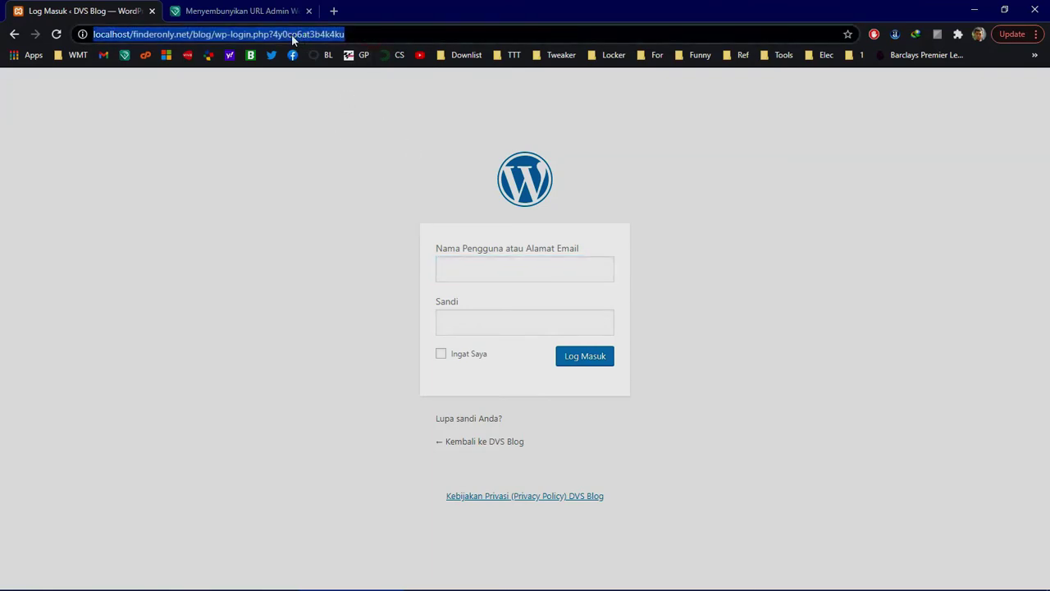
pyautogui.click(276, 34)
pyautogui.moveTo(276, 34); pyautogui.dragTo(347, 31)
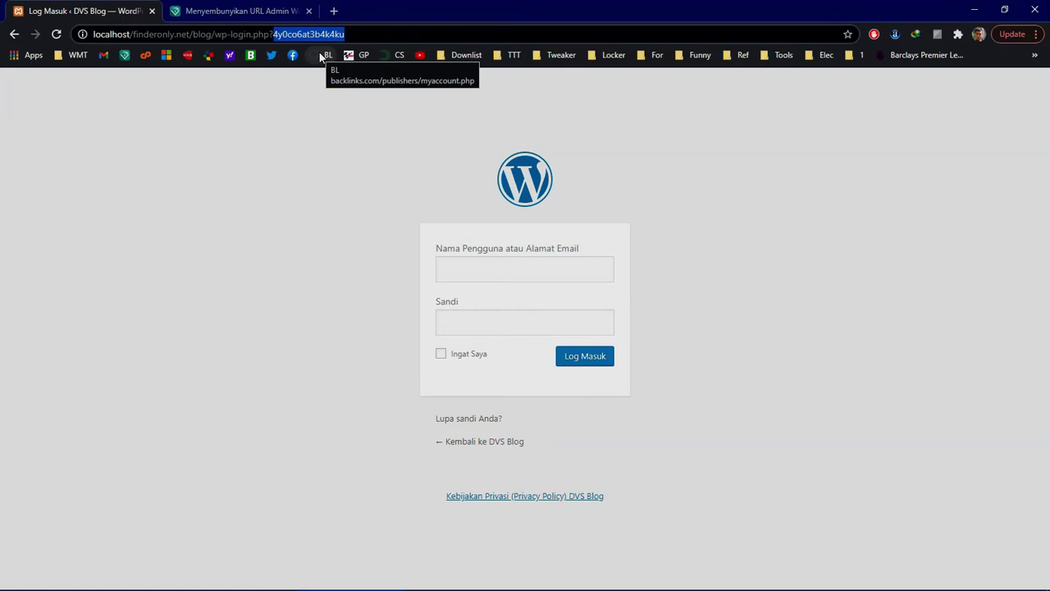
pyautogui.click(300, 32)
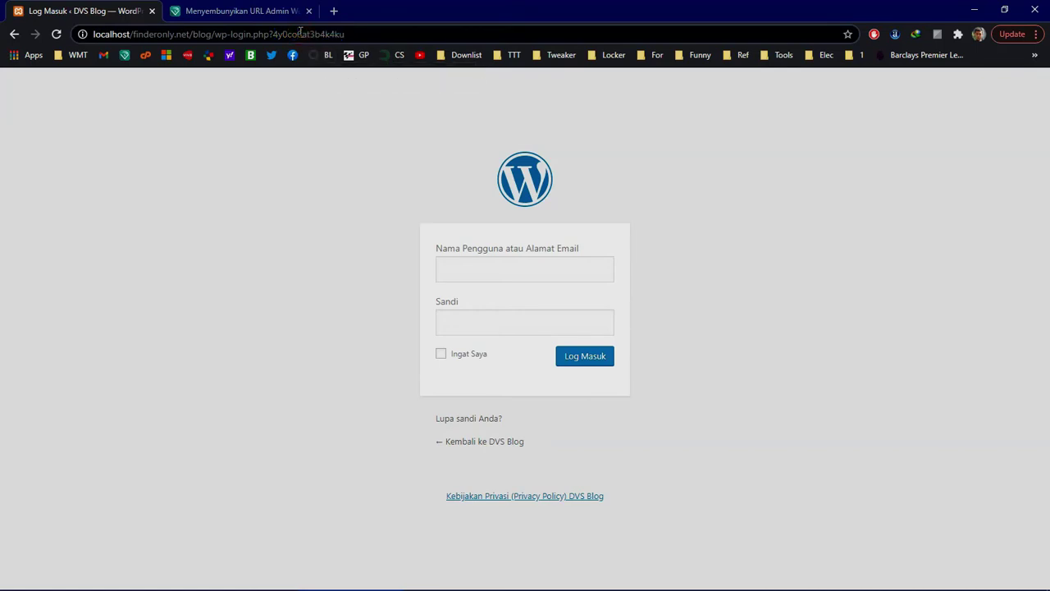
pyautogui.click(336, 153)
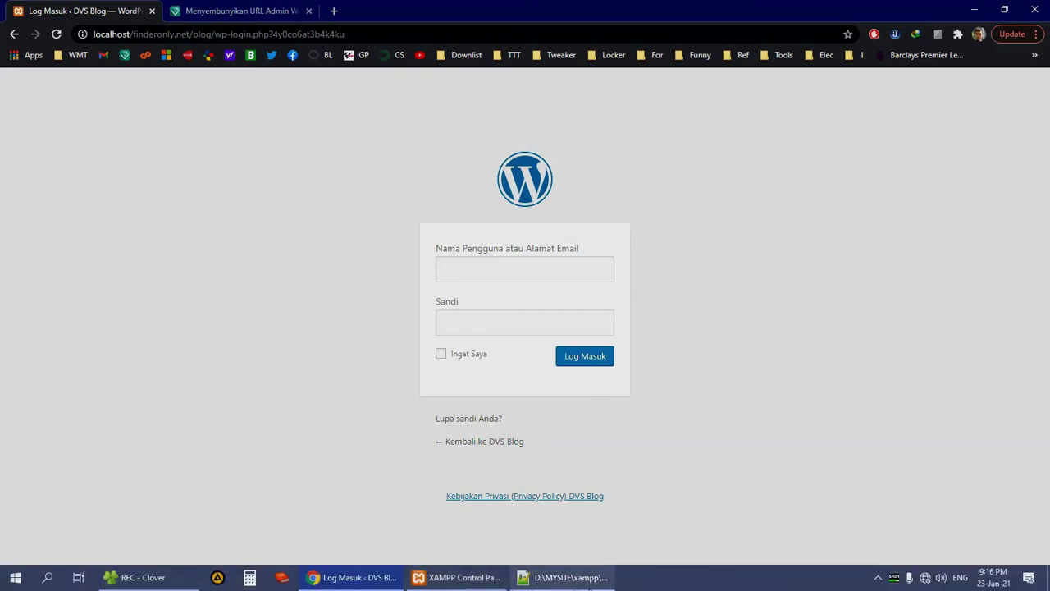
pyautogui.click(566, 577)
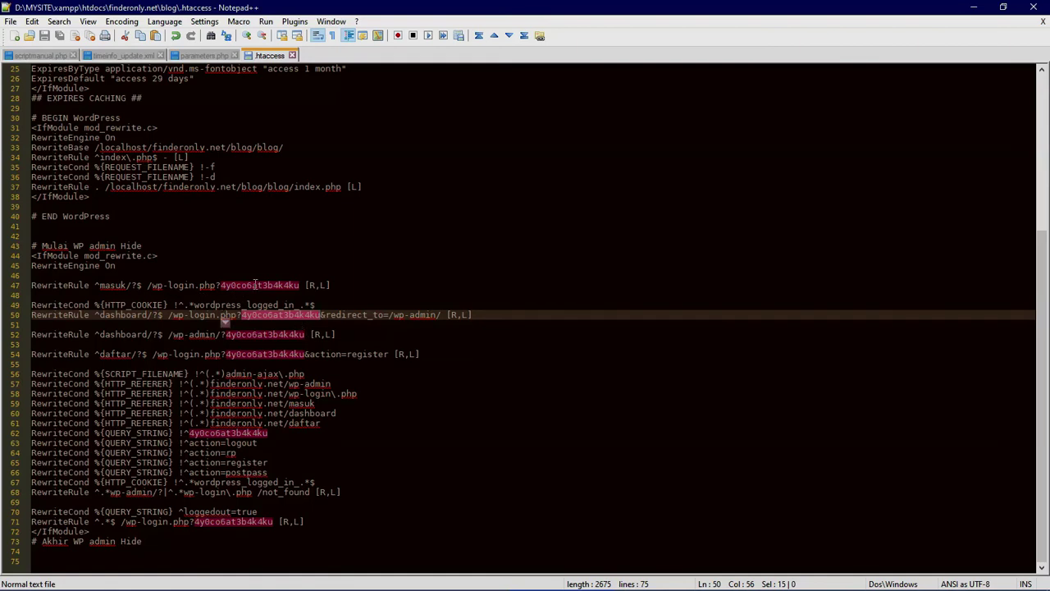
# Step: Use Replace All to change all 6 secret-code occurrences in .htaccess to a new code
pyautogui.hotkey('ctrl', 'f')
pyautogui.click(389, 225)
pyautogui.doubleClick(466, 264)
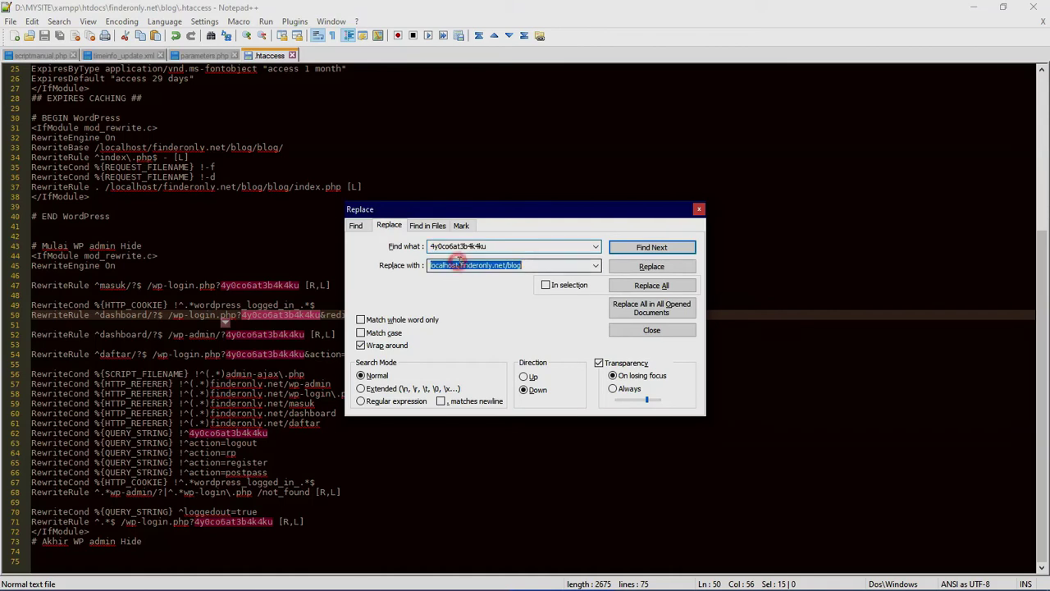
pyautogui.write('sfsdfsf')
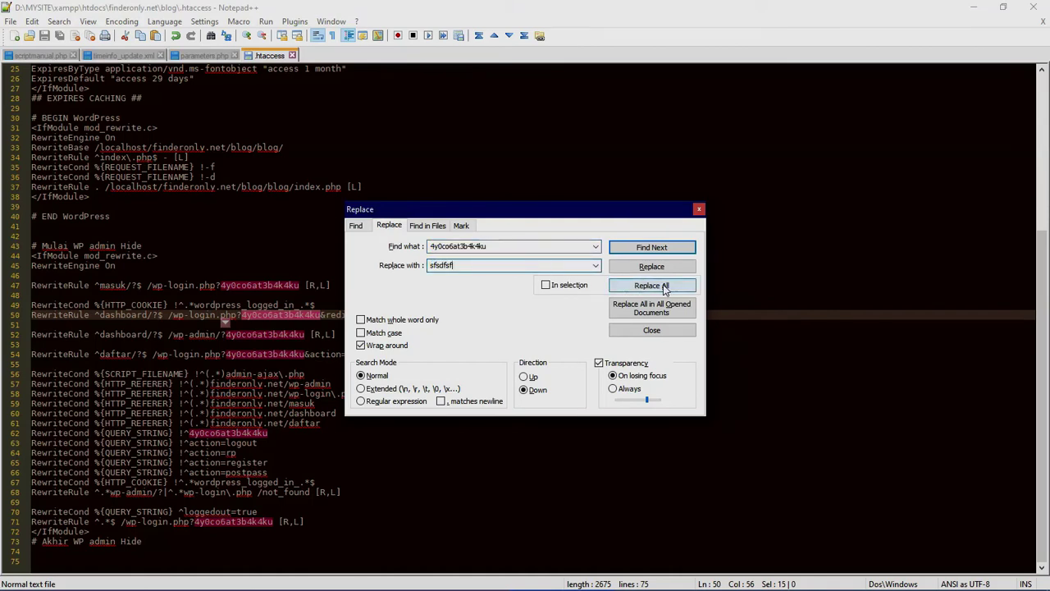
pyautogui.click(665, 285)
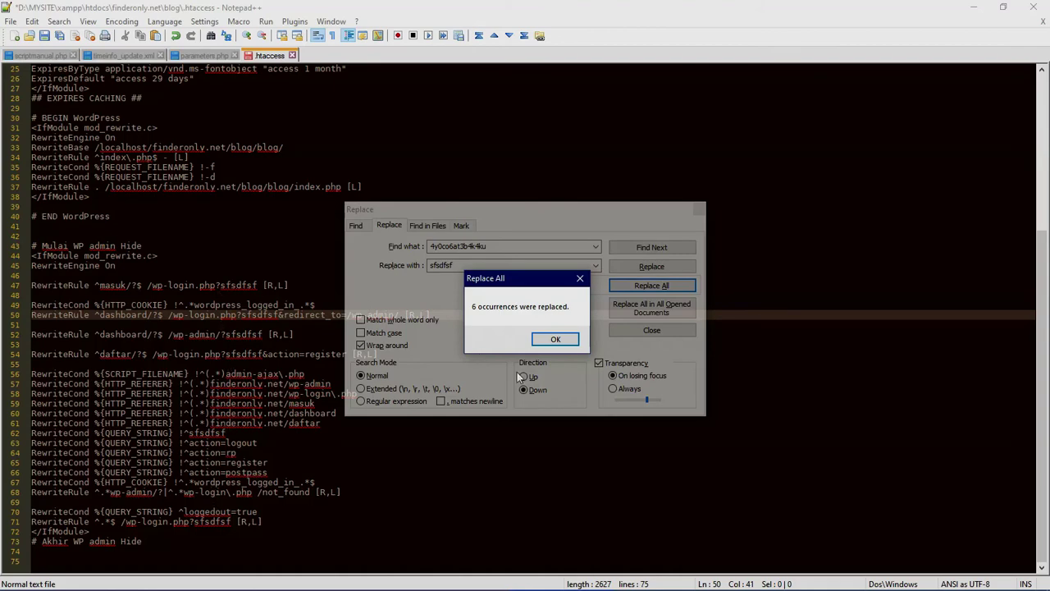
pyautogui.click(557, 340)
pyautogui.click(651, 330)
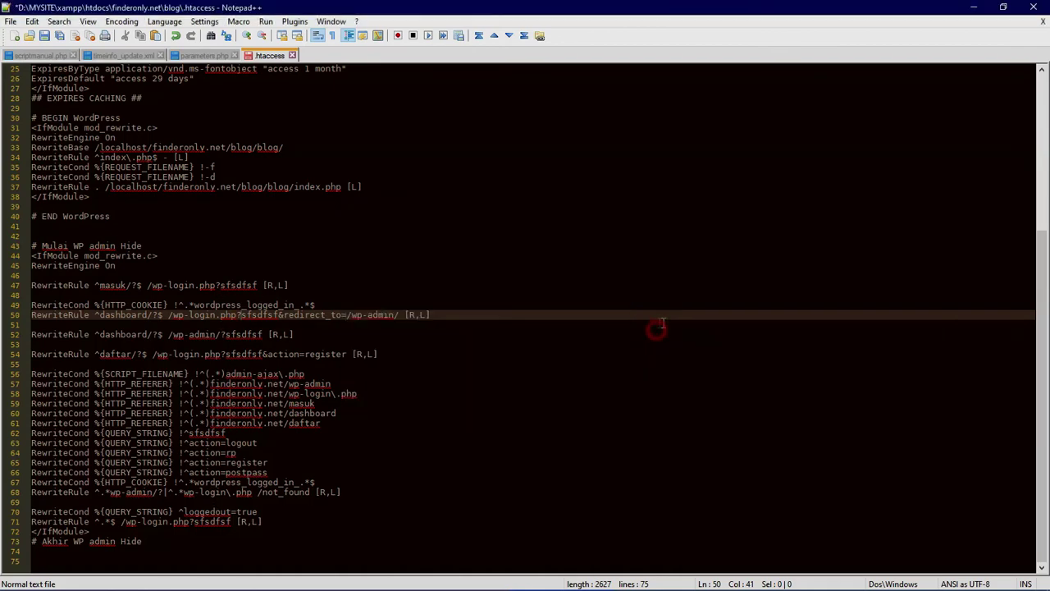
pyautogui.click(356, 333)
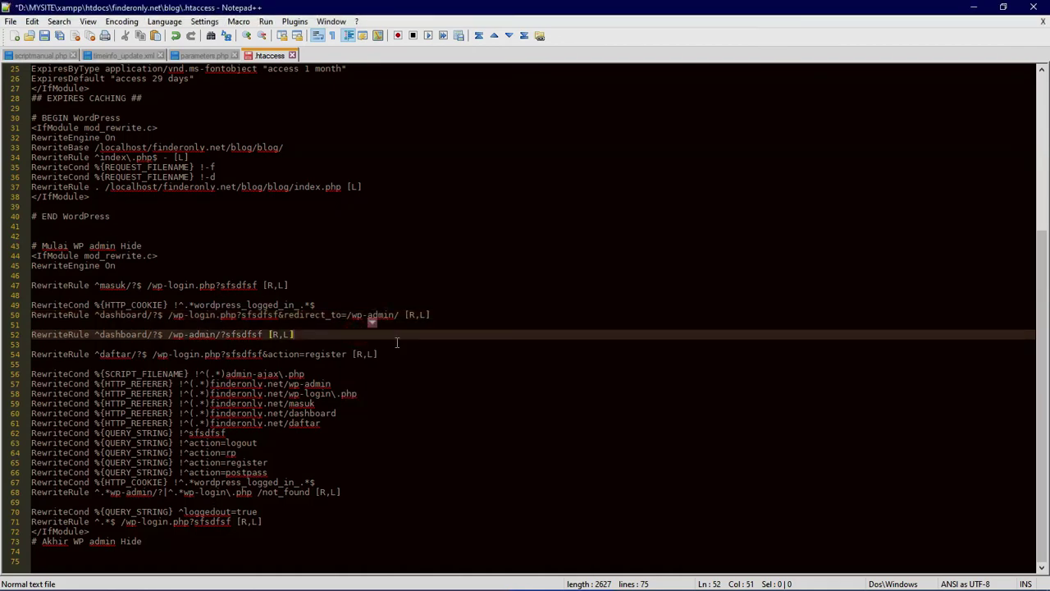
pyautogui.hotkey('alt', 'Tab')
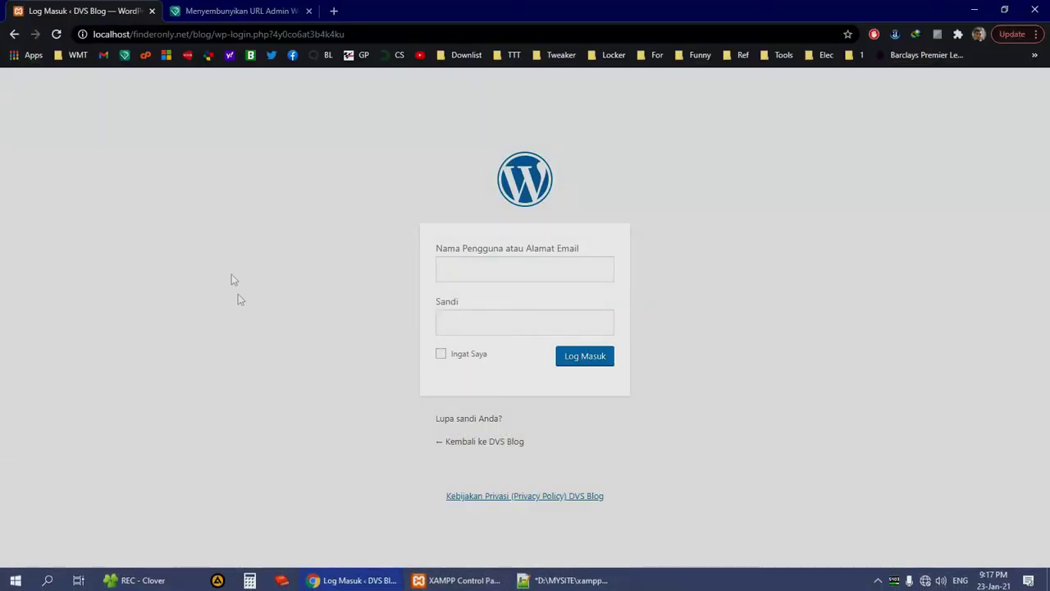
# Step: Strip the secret-code query, load bare wp-login.php to see 404, then go back to the login form
pyautogui.click(231, 276)
pyautogui.click(332, 148)
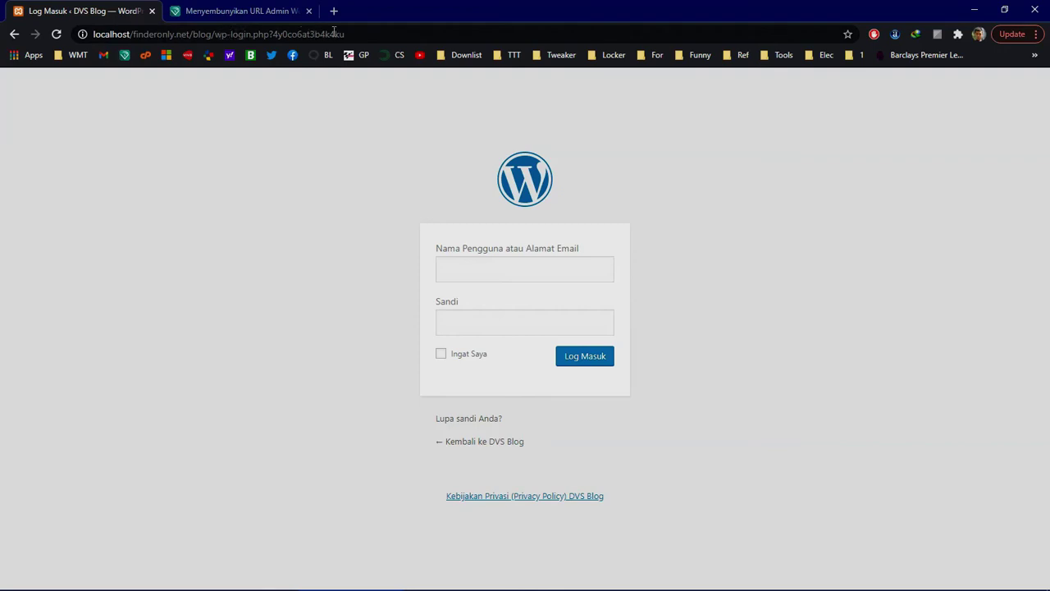
pyautogui.click(383, 34)
pyautogui.click(314, 246)
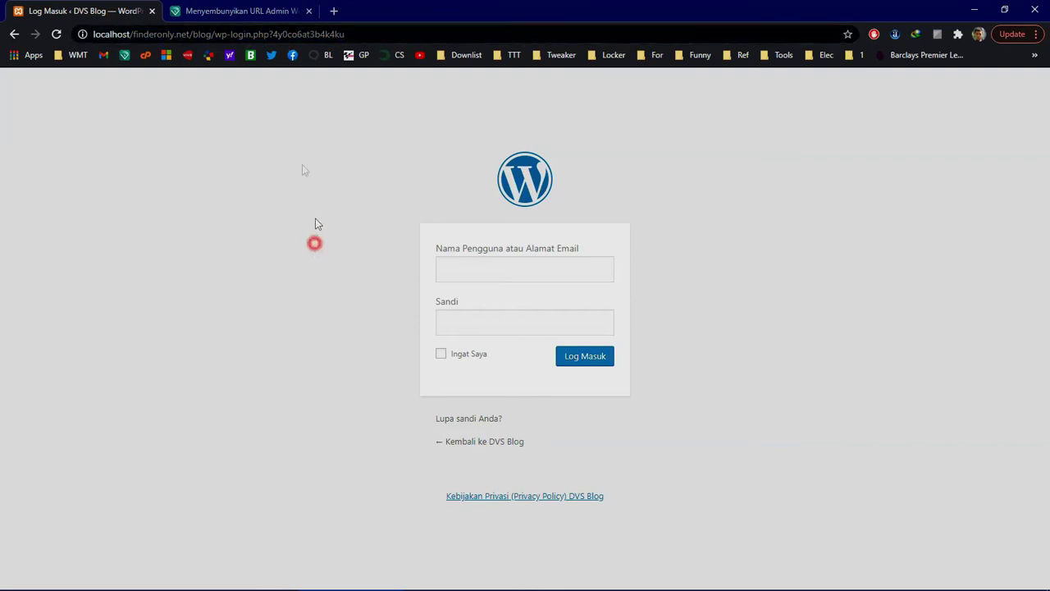
pyautogui.moveTo(270, 34); pyautogui.dragTo(625, 28)
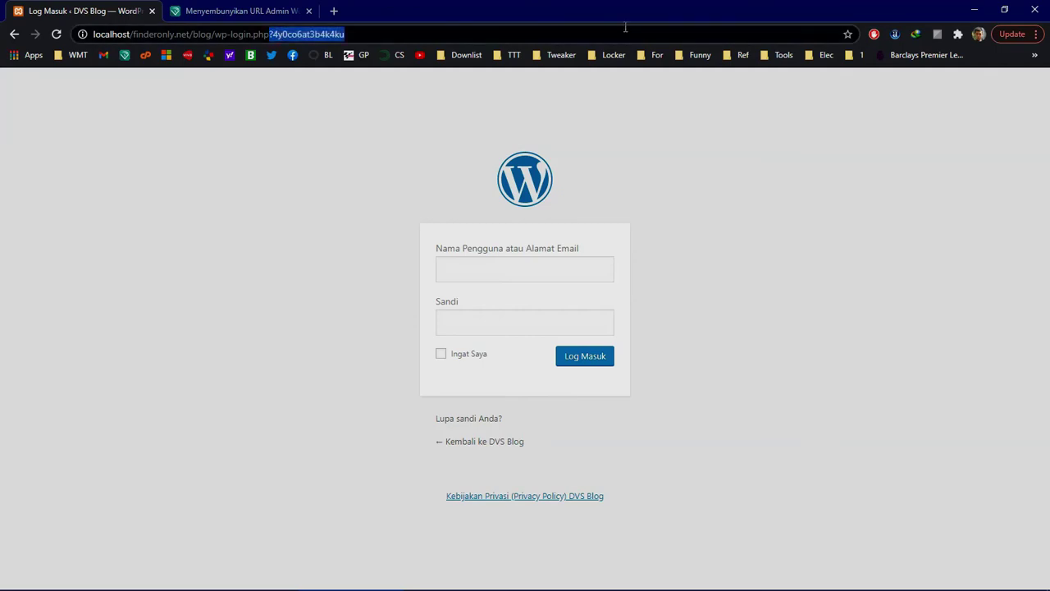
pyautogui.press('BackSpace')
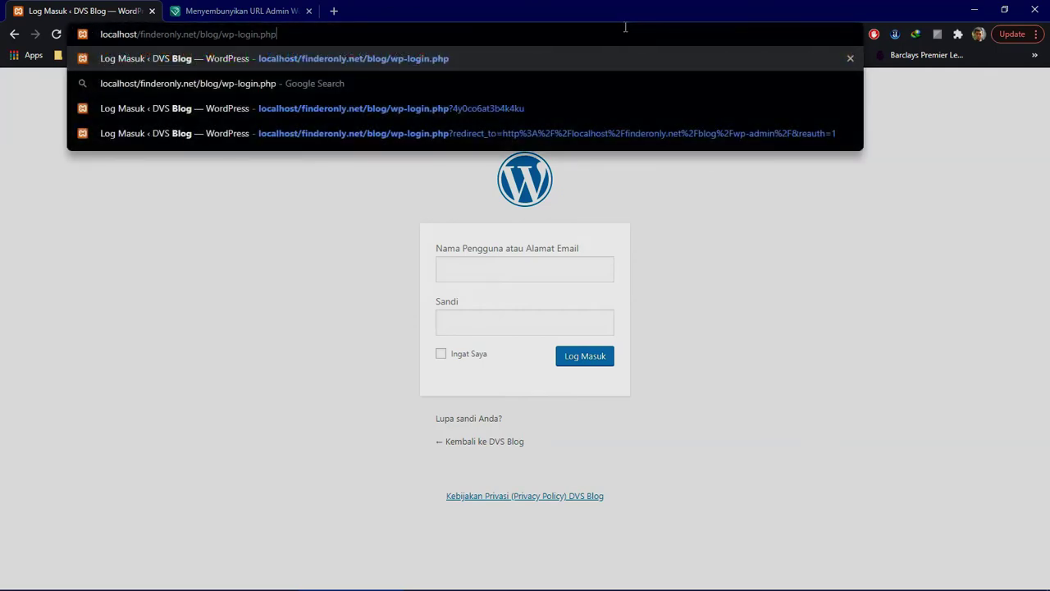
pyautogui.press('Return')
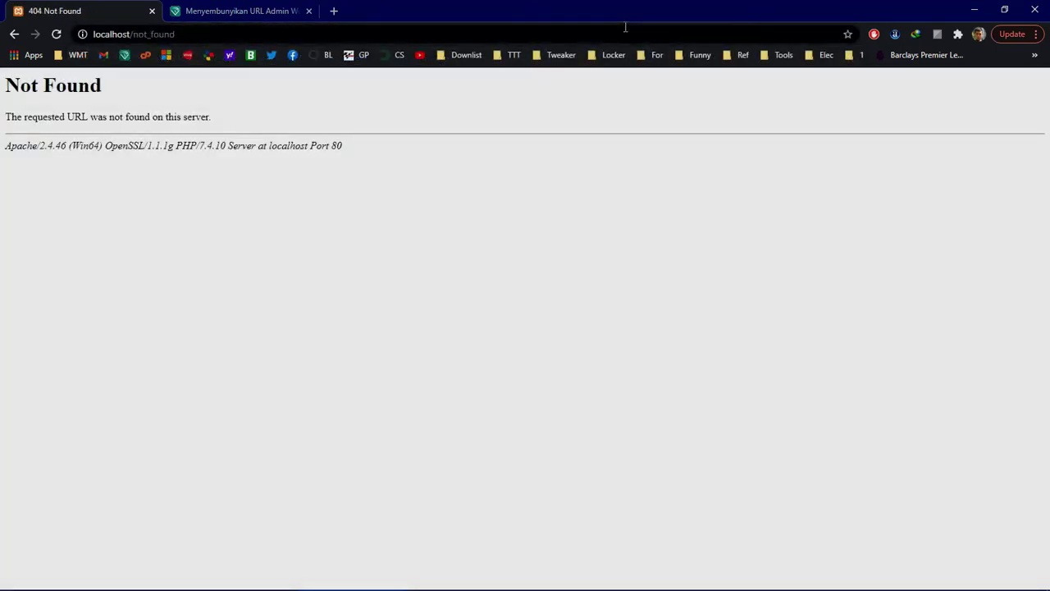
pyautogui.click(12, 37)
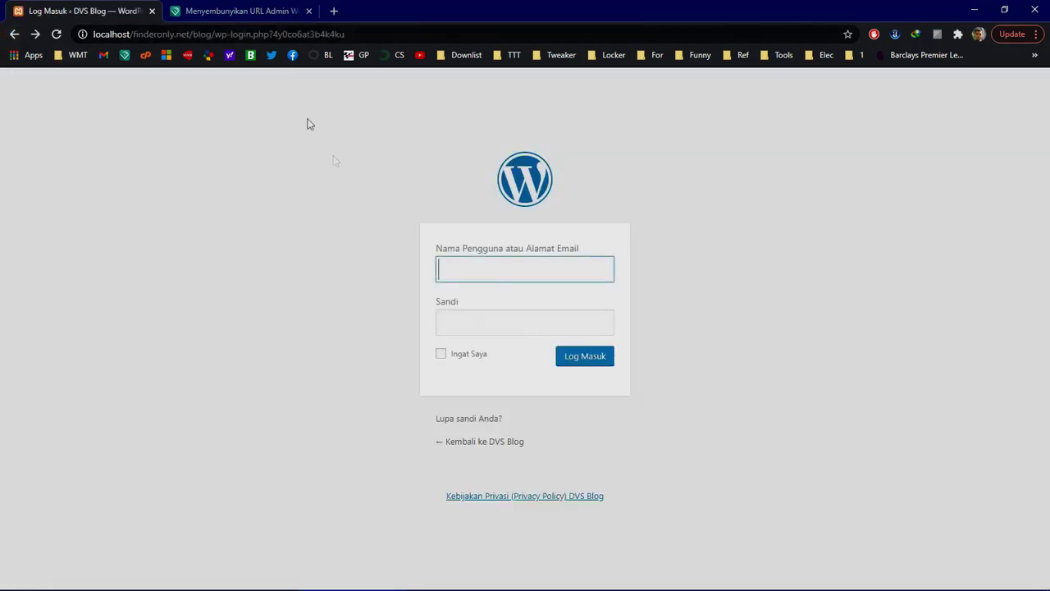
# Step: Use Ctrl+Tab to bring up the 'Menyembunyikan URL Admin' article tab
pyautogui.click(348, 176)
pyautogui.hotkey('ctrl', 'Tab')
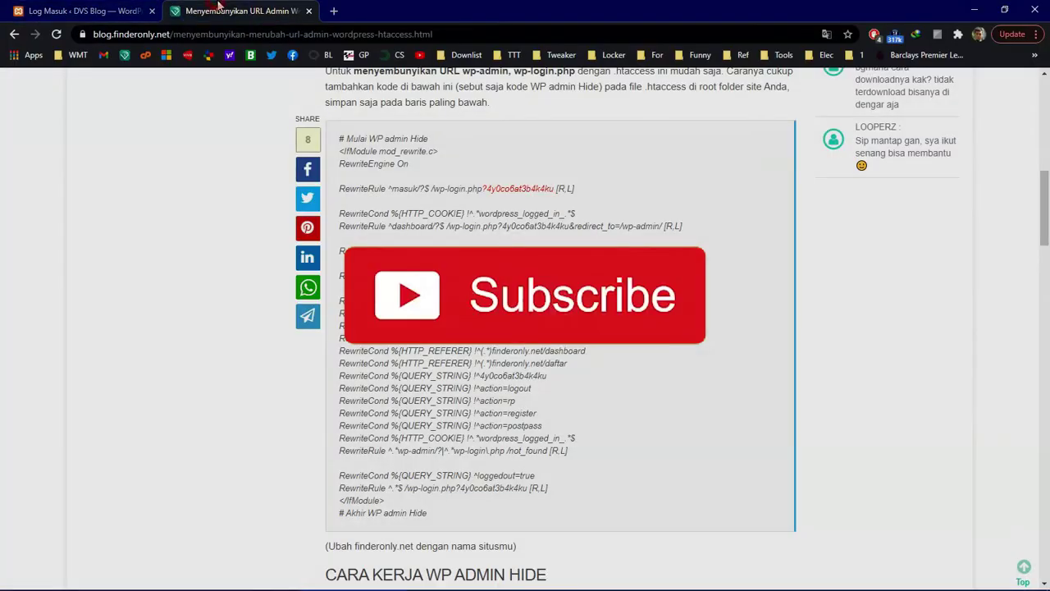